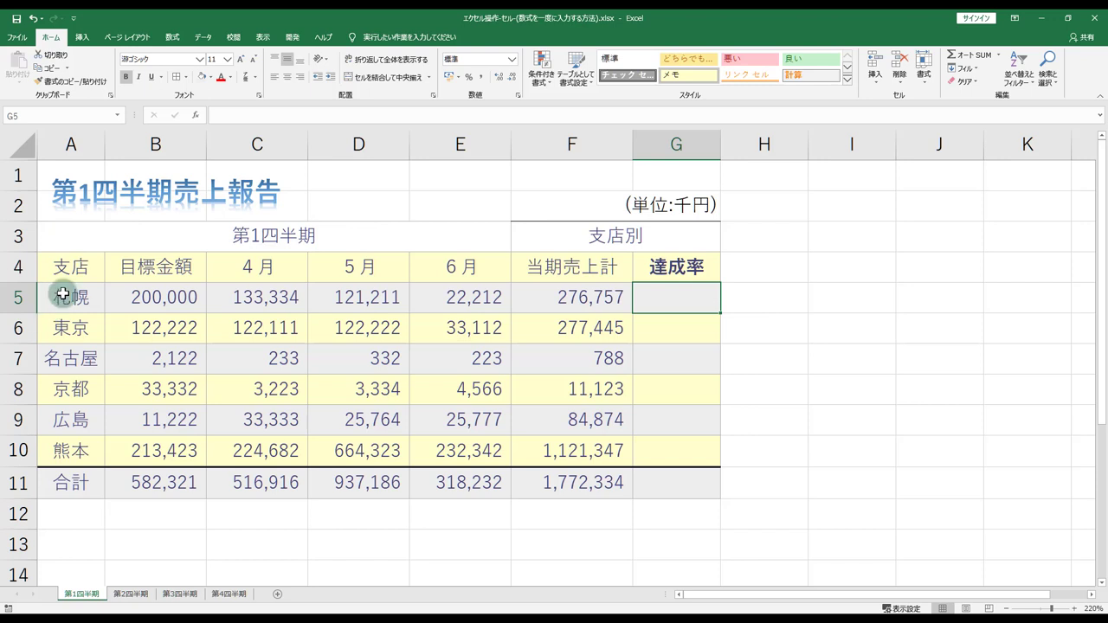
- Review the branch names, target amounts, sales totals and the empty 達成率 column in rows 5 to 10
{"action": "left_click_drag", "start_coordinate": [63, 295], "coordinate": [78, 458]}
{"action": "left_click_drag", "start_coordinate": [161, 303], "coordinate": [161, 453]}
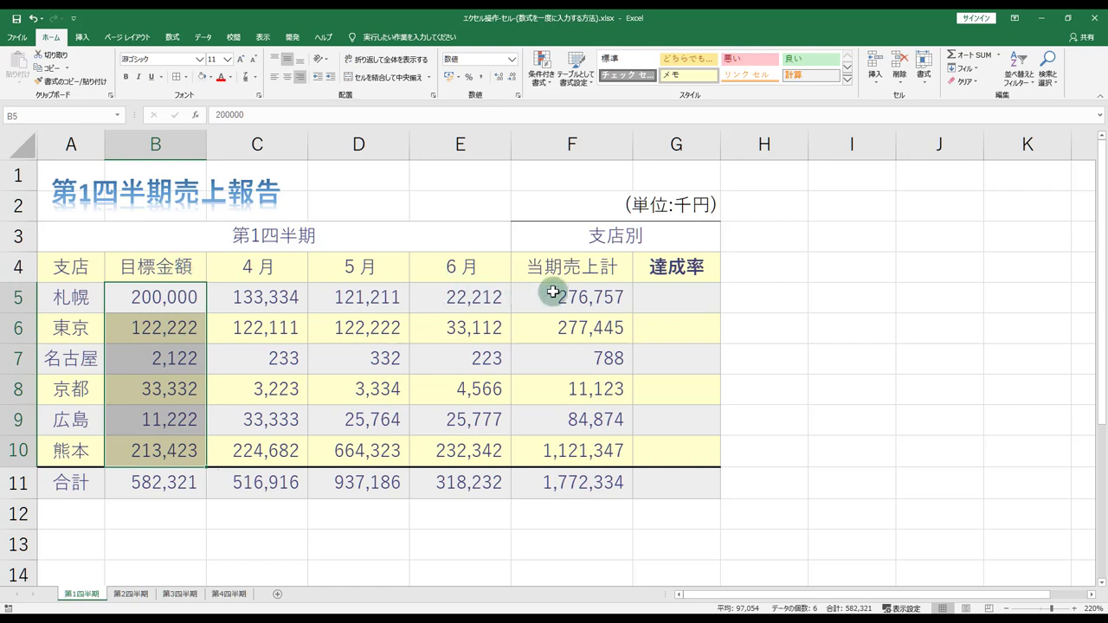
{"action": "left_click_drag", "start_coordinate": [551, 288], "coordinate": [548, 445]}
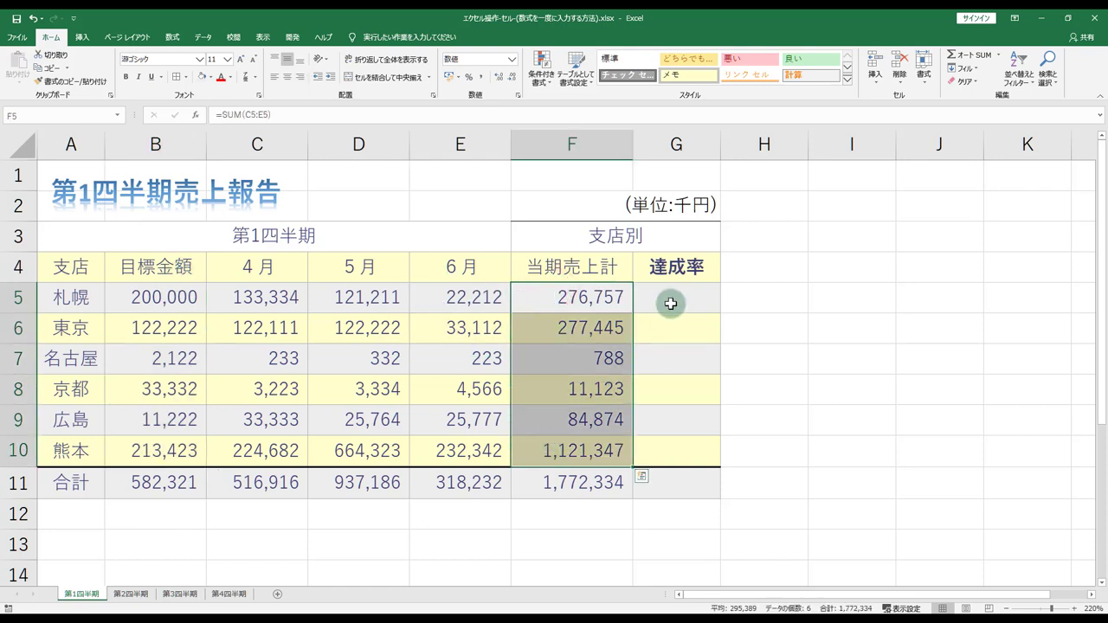
{"action": "left_click_drag", "start_coordinate": [671, 300], "coordinate": [675, 441]}
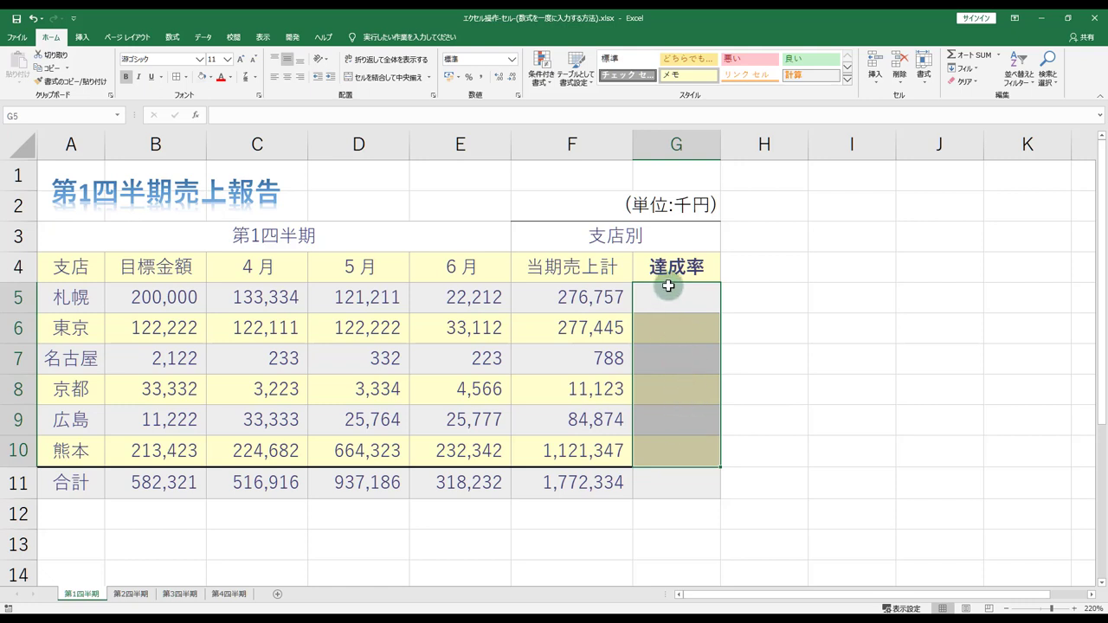
{"action": "left_click_drag", "start_coordinate": [655, 263], "coordinate": [701, 450]}
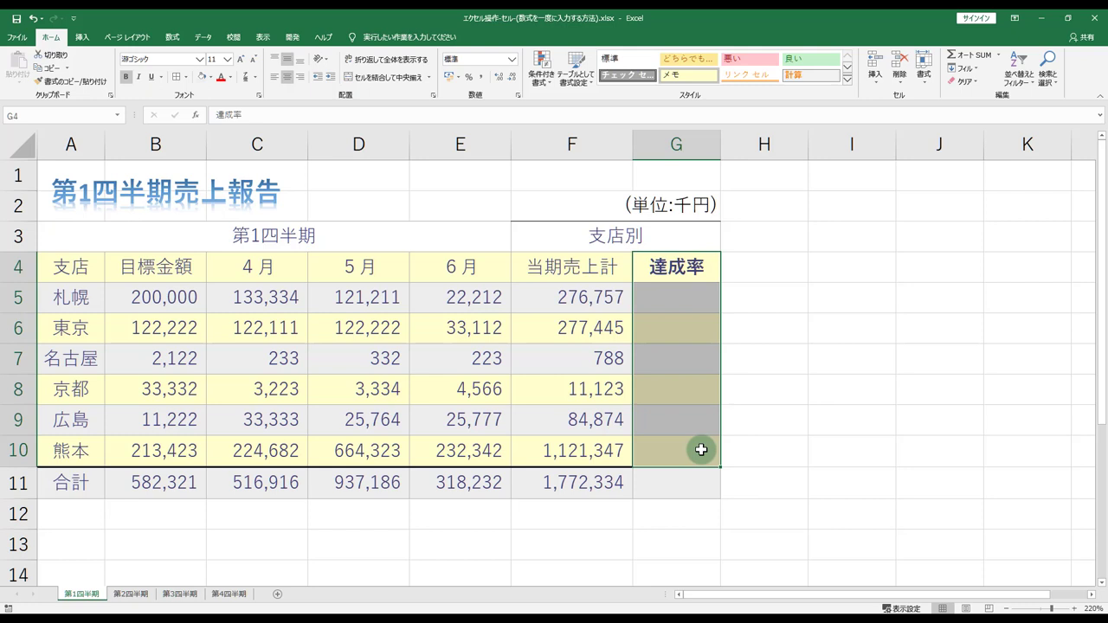
{"action": "left_click", "coordinate": [664, 294]}
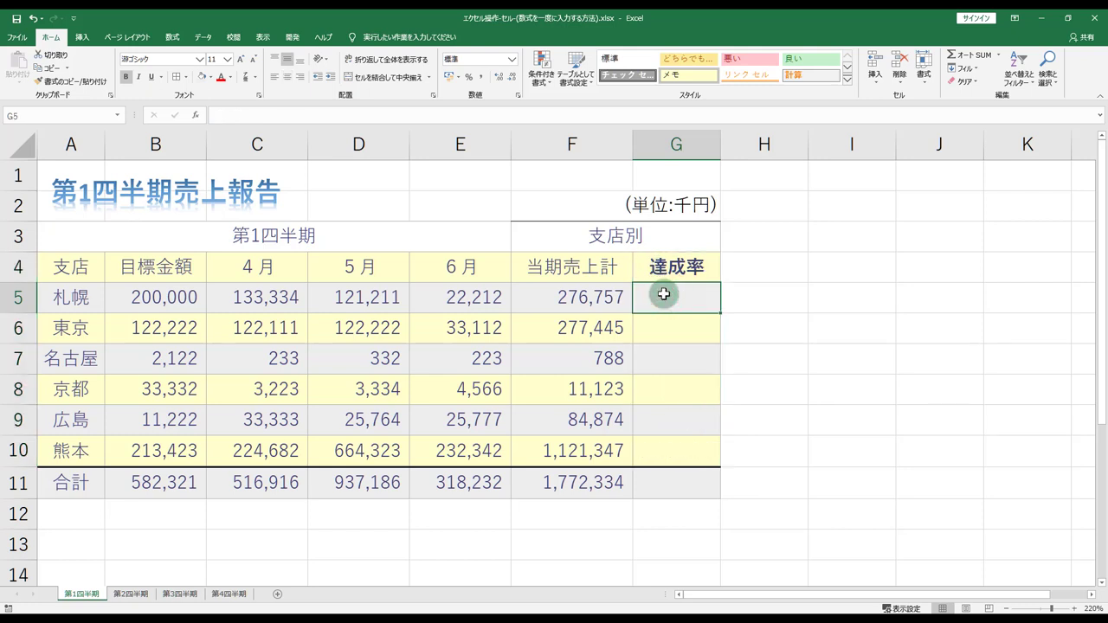
{"action": "left_click", "coordinate": [17, 297]}
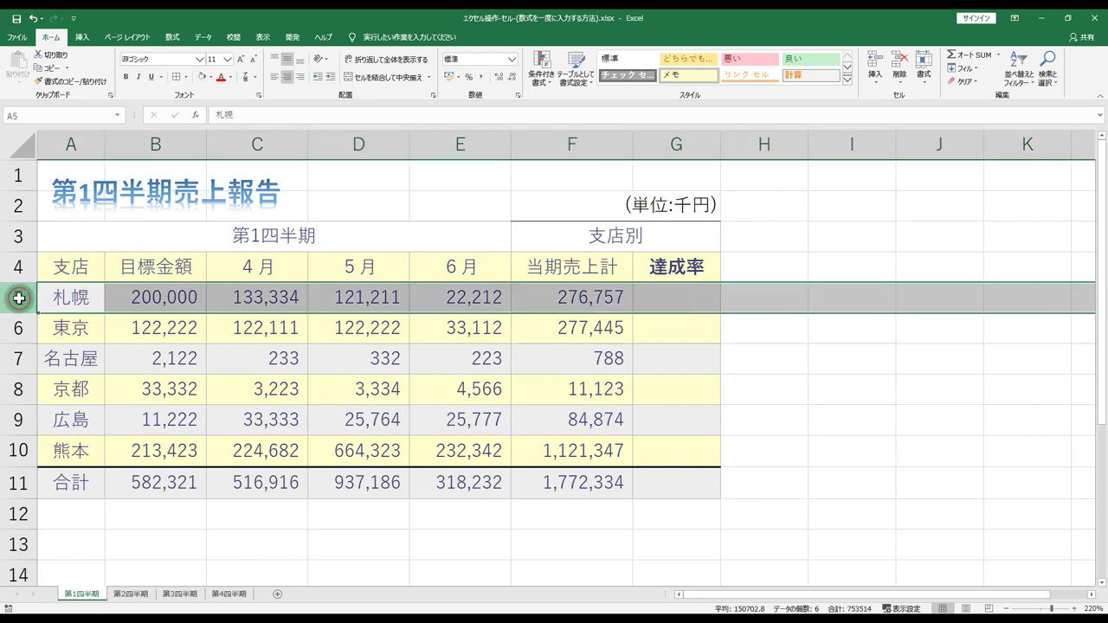
- Enter the formula =B5/F5 in G5 for 札幌's 達成率, and clear the cell again
{"action": "left_click", "coordinate": [695, 296]}
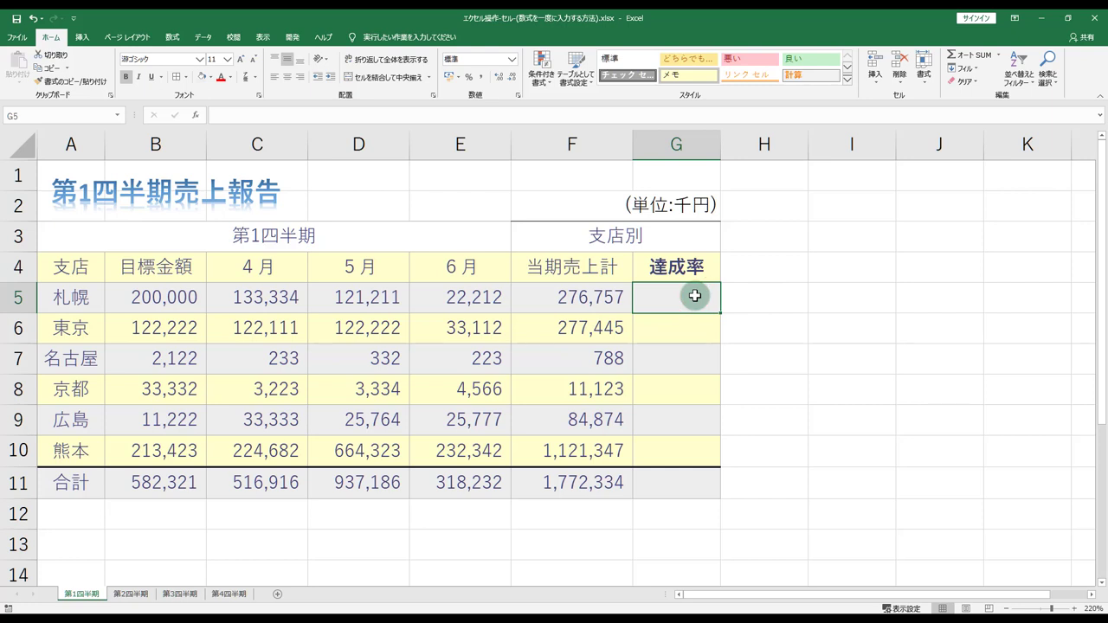
{"action": "type", "text": "="}
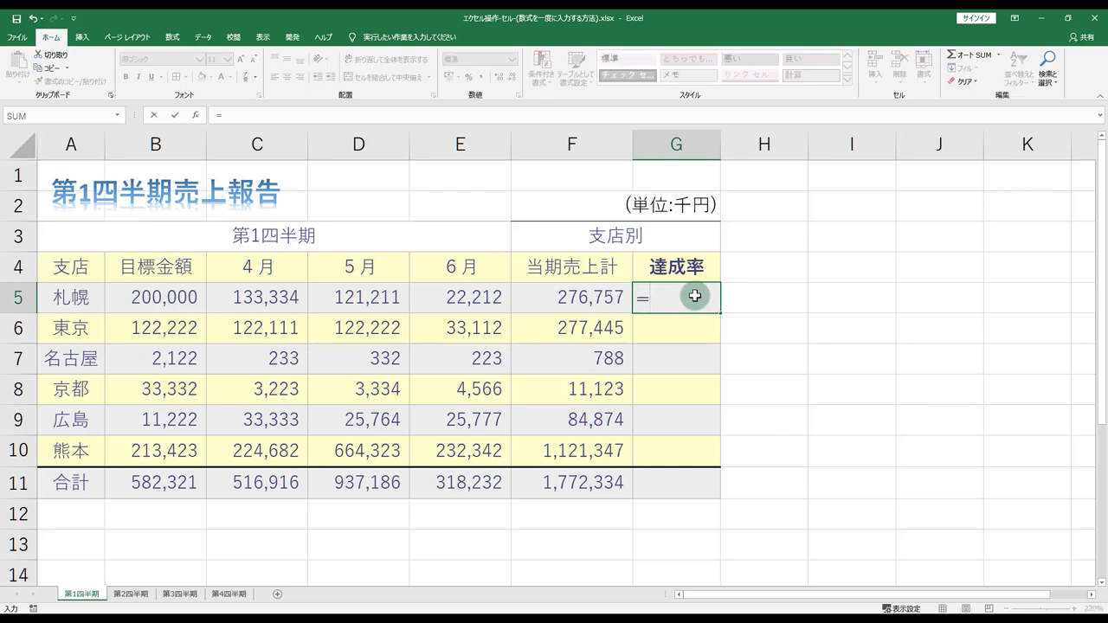
{"action": "left_click", "coordinate": [152, 300]}
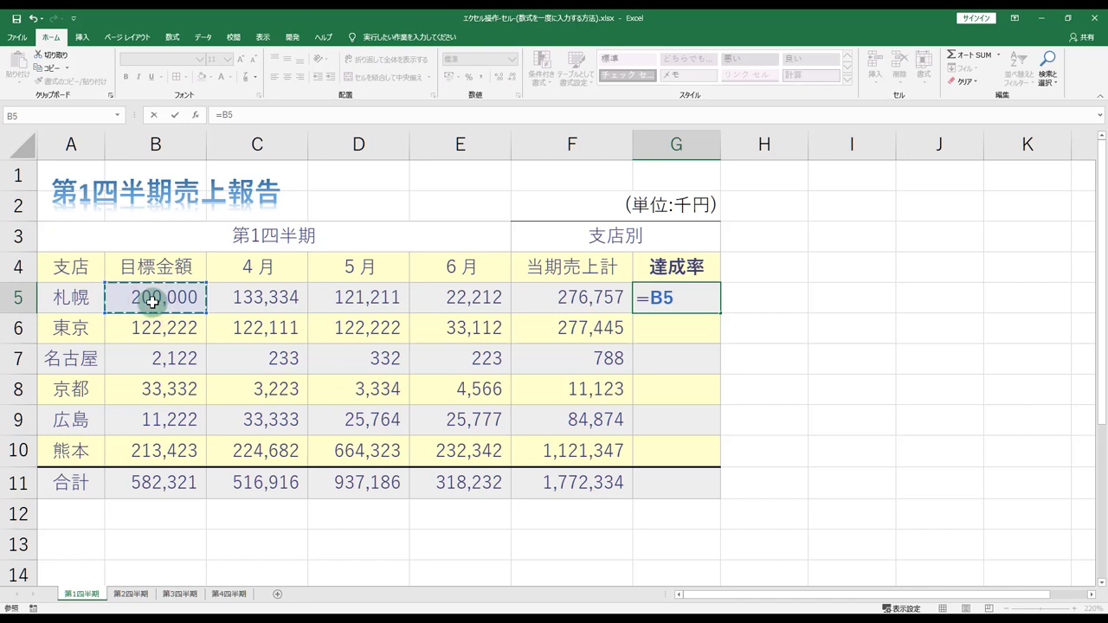
{"action": "type", "text": "/"}
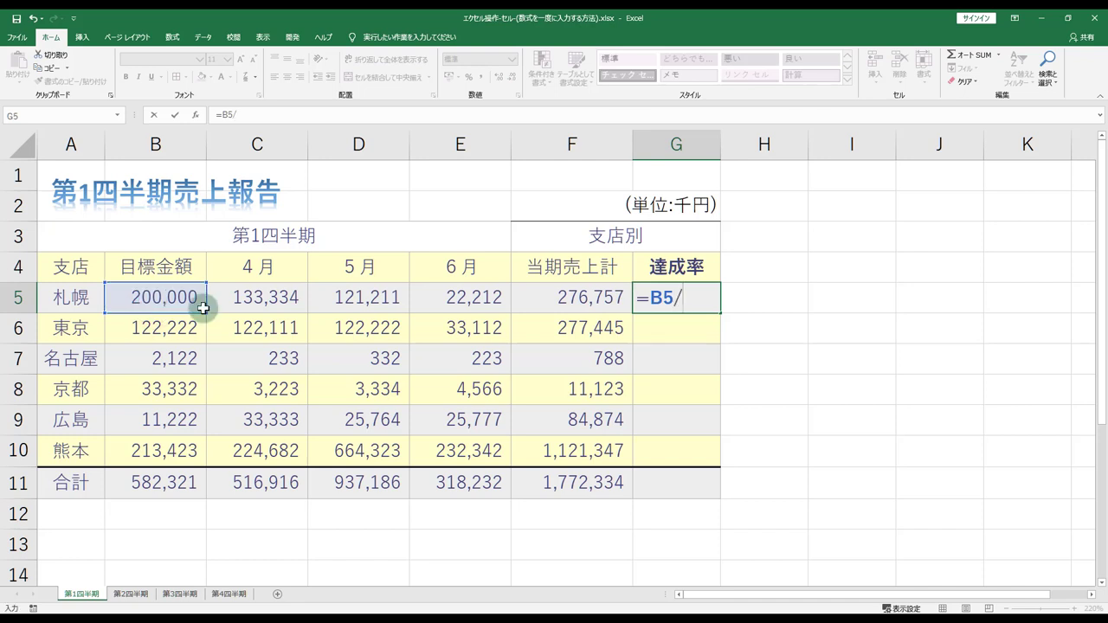
{"action": "left_click", "coordinate": [565, 297]}
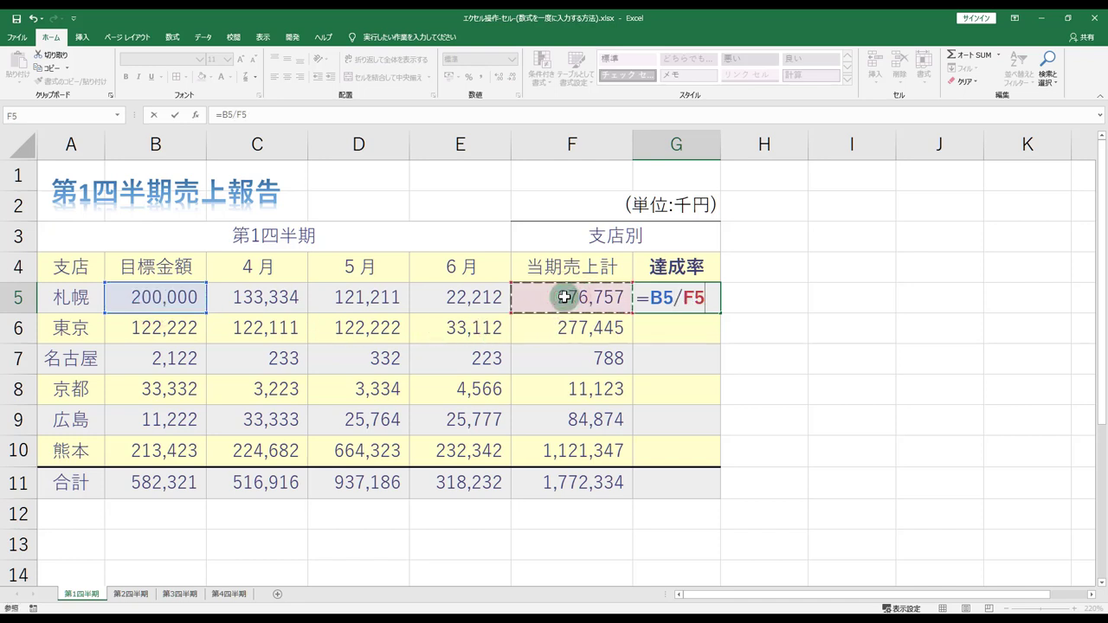
{"action": "key", "text": "Return"}
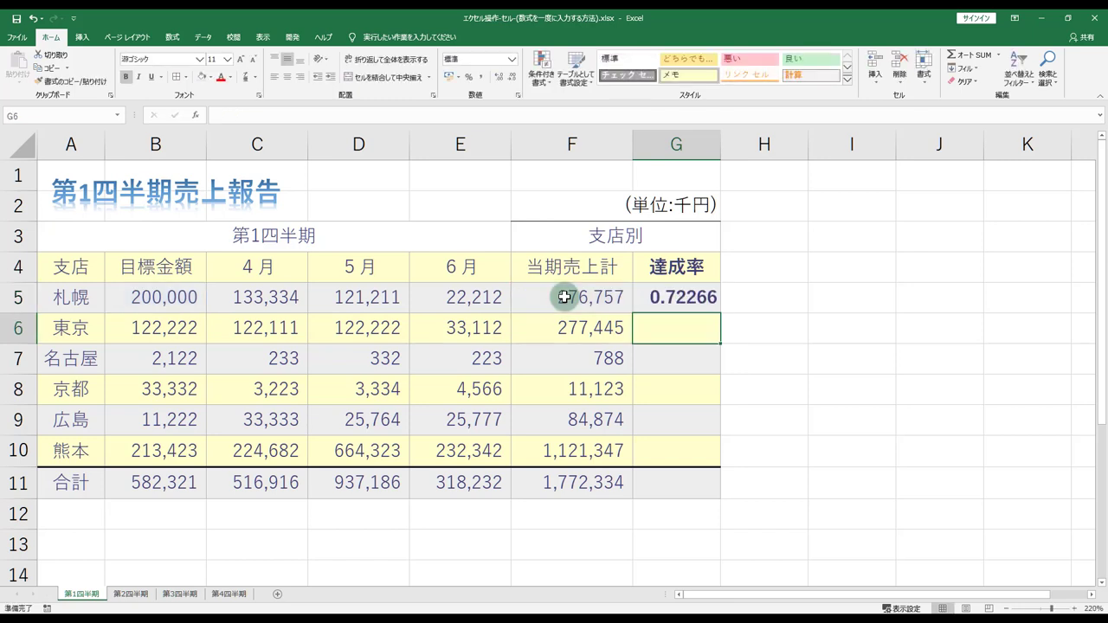
{"action": "left_click", "coordinate": [694, 308]}
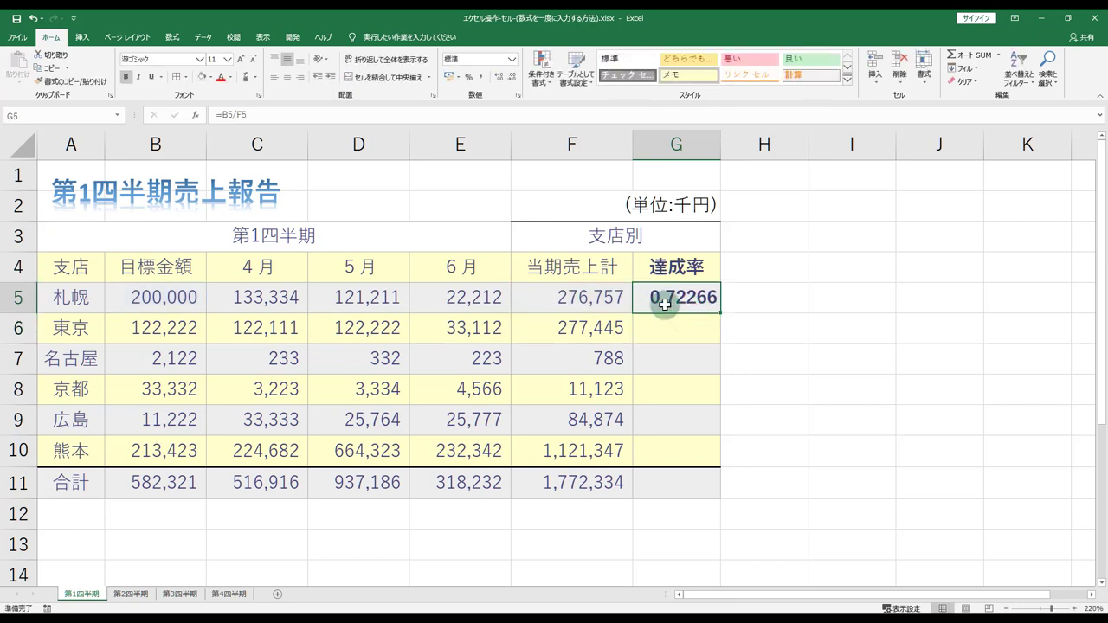
{"action": "key", "text": "Delete"}
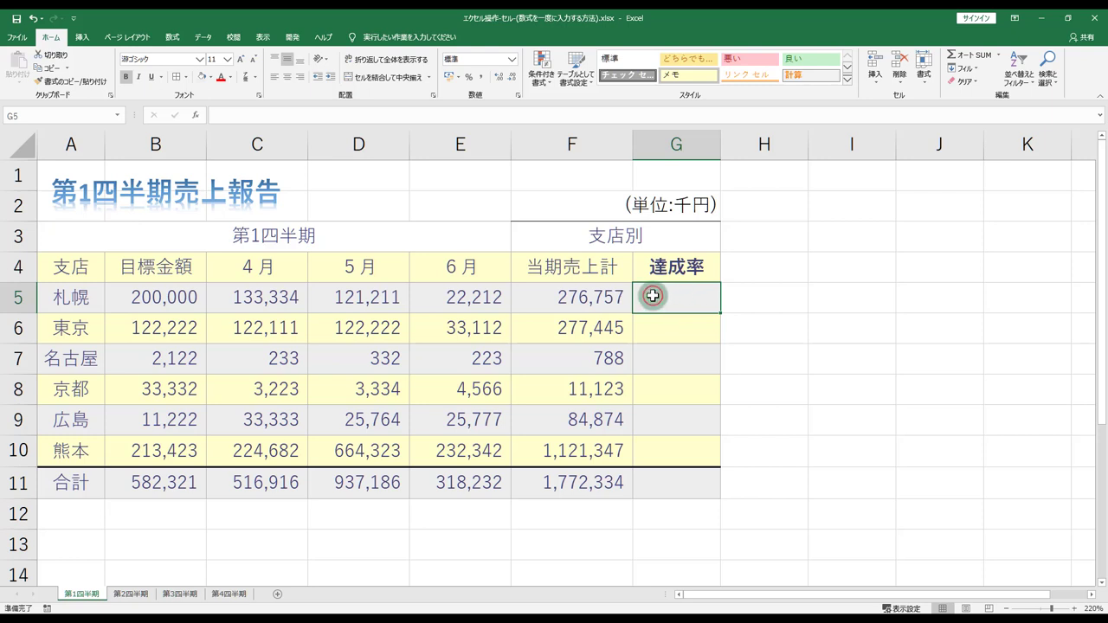
- Enter =B5/F5 only in the first cell of the selected range G5:G10, and clear G5 again
{"action": "left_click_drag", "start_coordinate": [653, 295], "coordinate": [682, 460]}
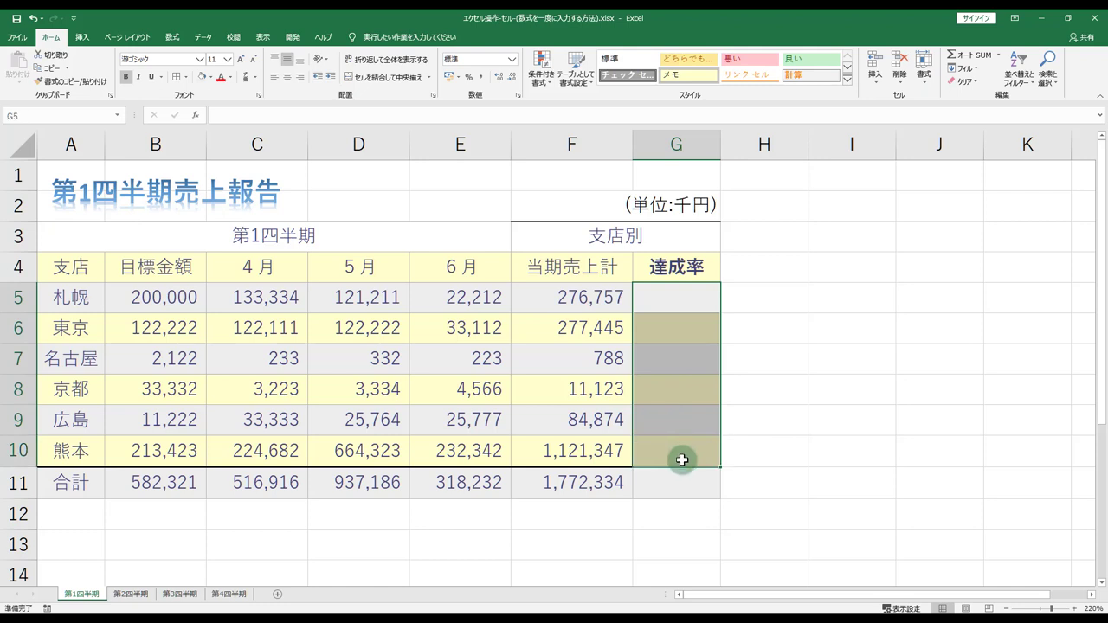
{"action": "type", "text": "="}
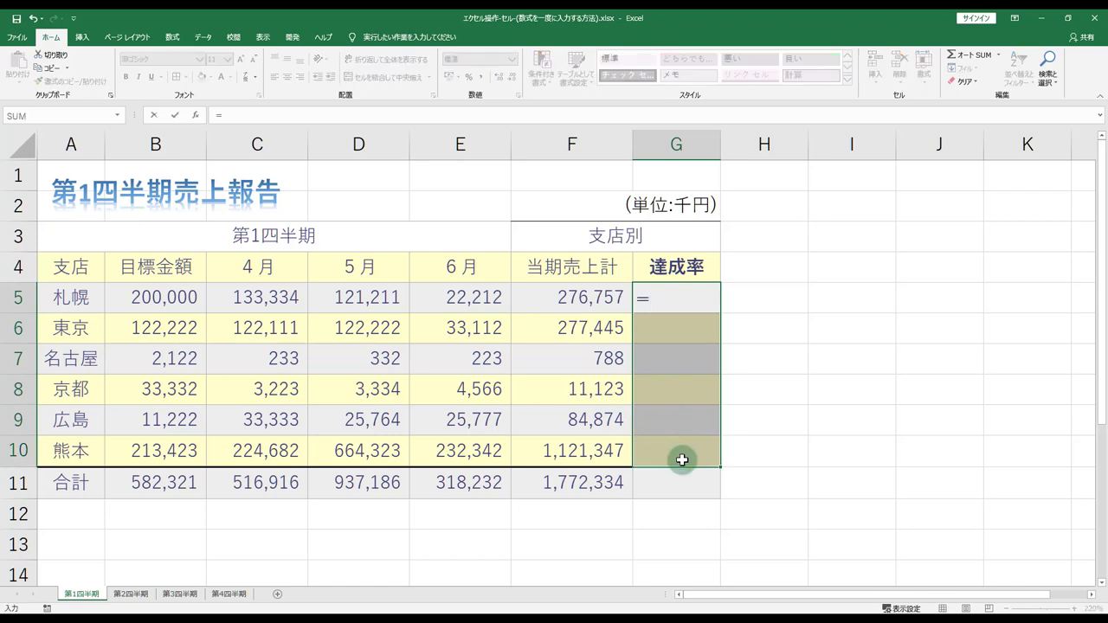
{"action": "left_click", "coordinate": [177, 301]}
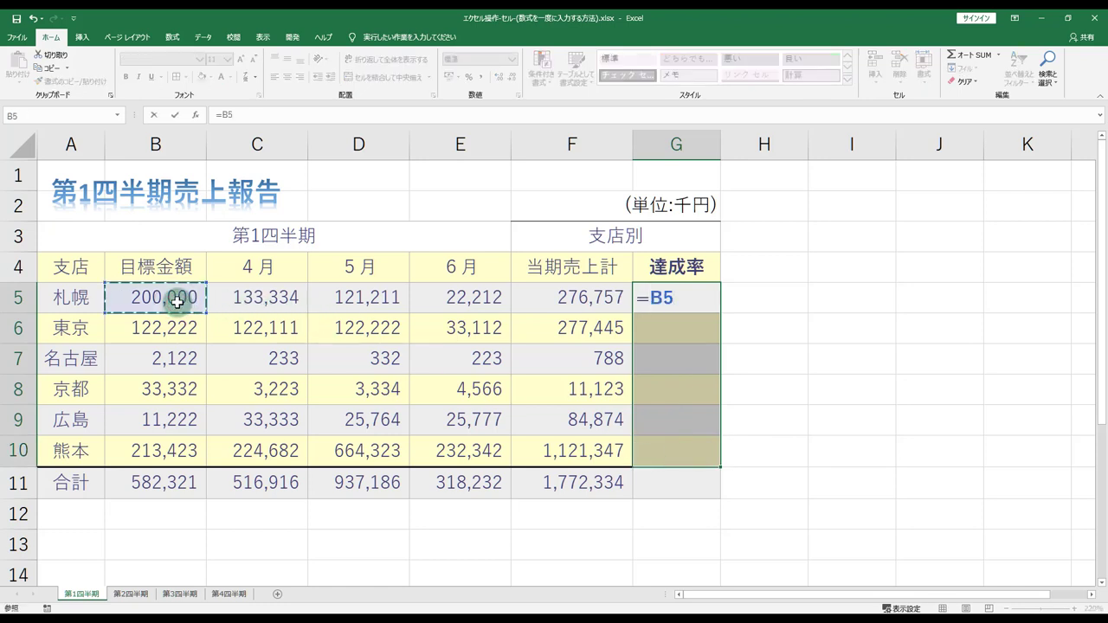
{"action": "type", "text": "/"}
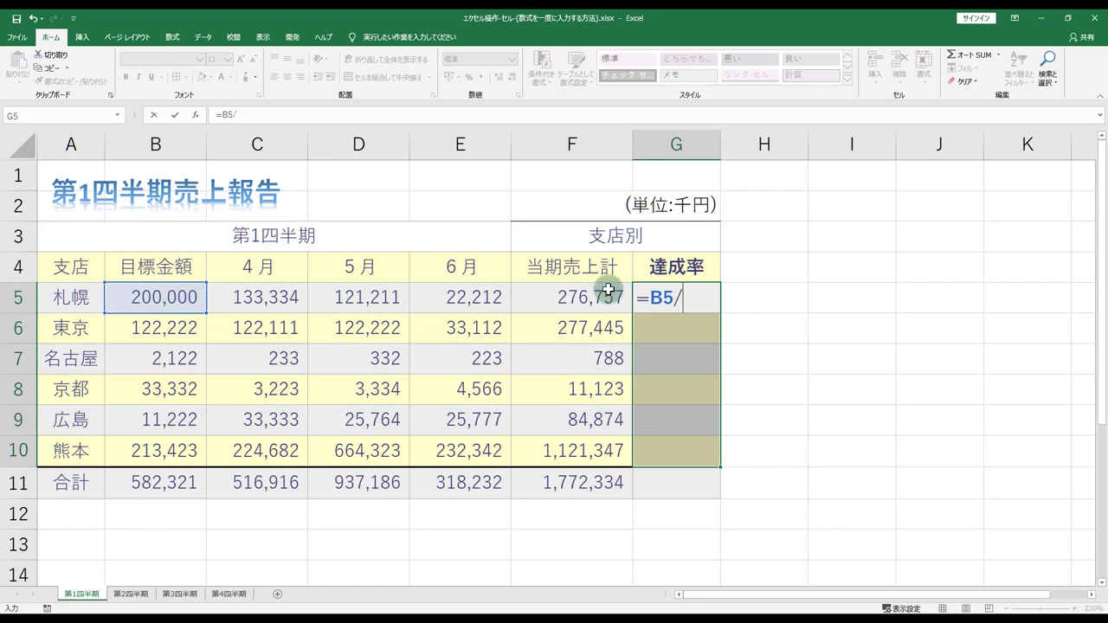
{"action": "left_click", "coordinate": [594, 290]}
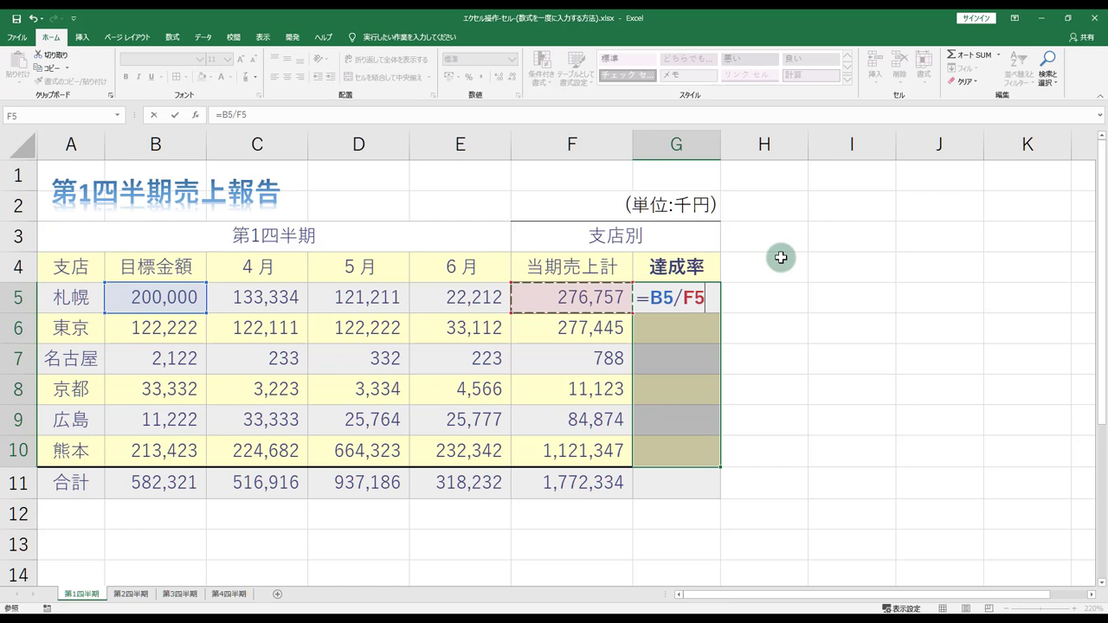
{"action": "key", "text": "ctrl+Return"}
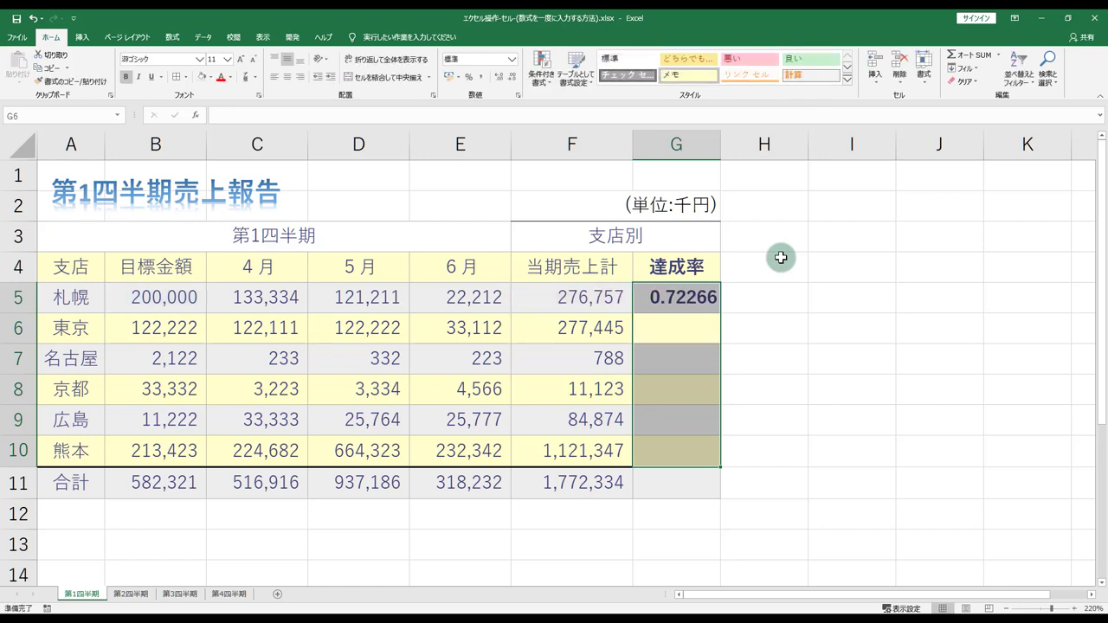
{"action": "left_click", "coordinate": [663, 299]}
{"action": "key", "text": "Delete"}
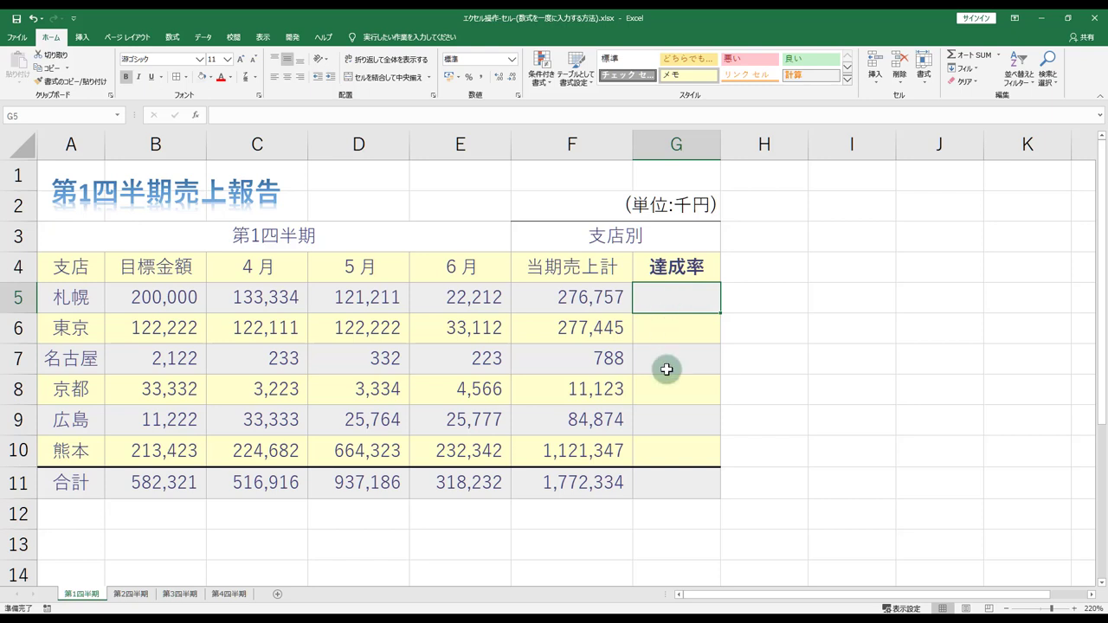
- Fill the whole range G5:G10 with the formula =B5/F5 in one entry, and clear the range again
{"action": "left_click_drag", "start_coordinate": [648, 300], "coordinate": [662, 454]}
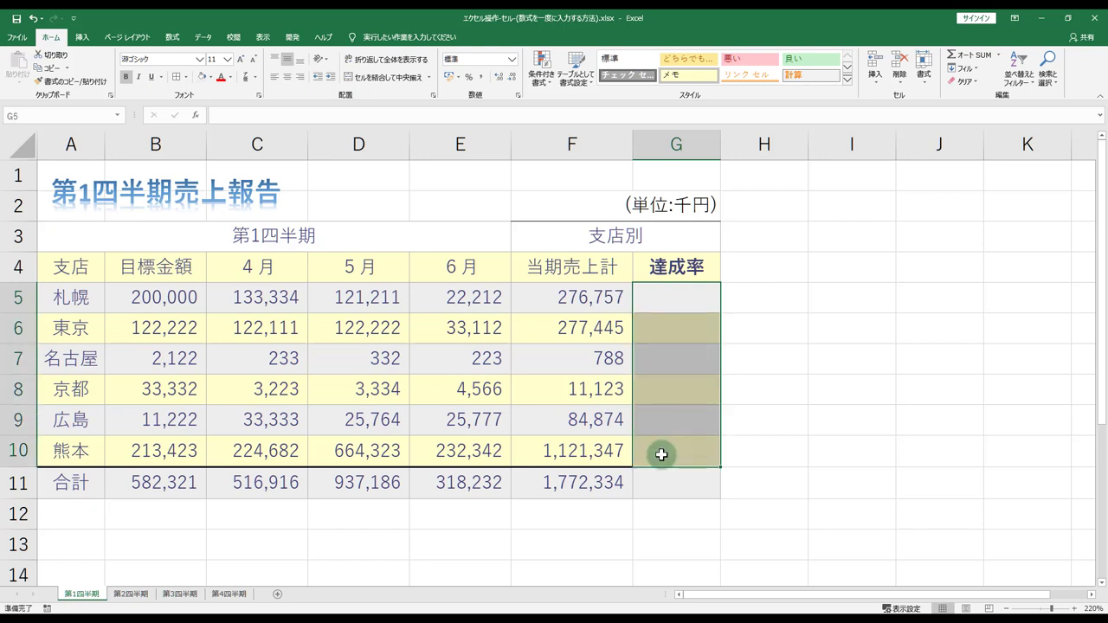
{"action": "type", "text": "="}
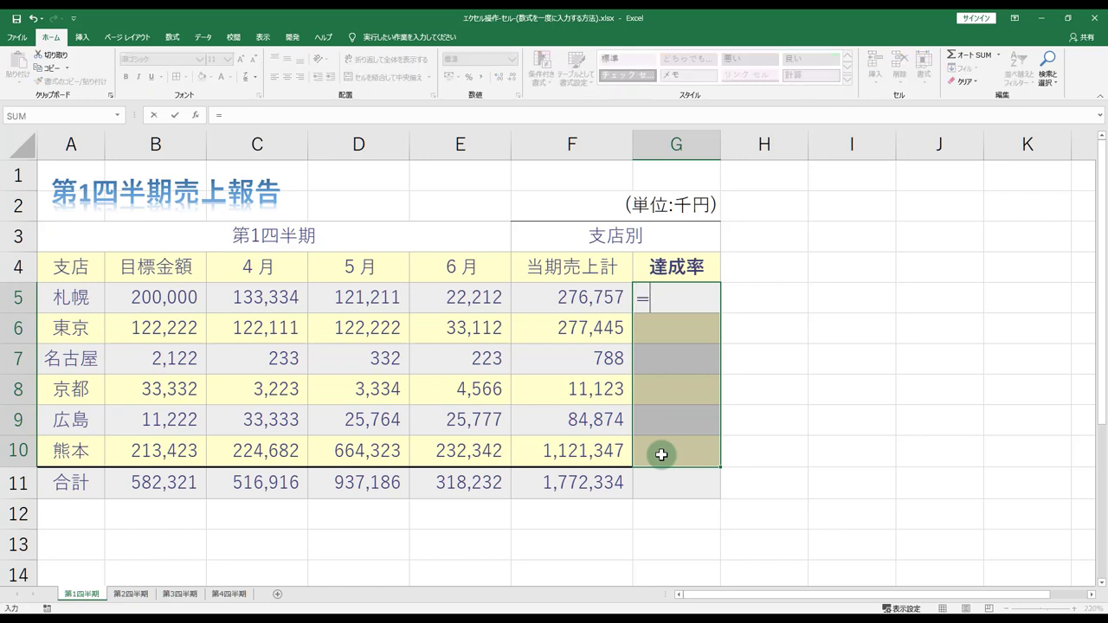
{"action": "left_click", "coordinate": [166, 308]}
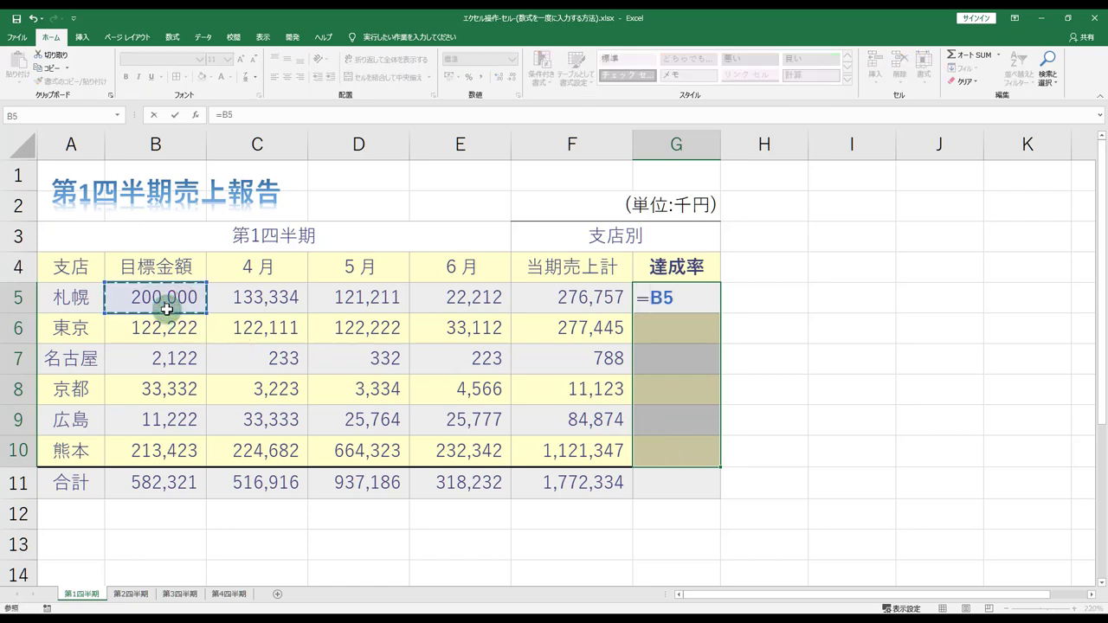
{"action": "type", "text": "/"}
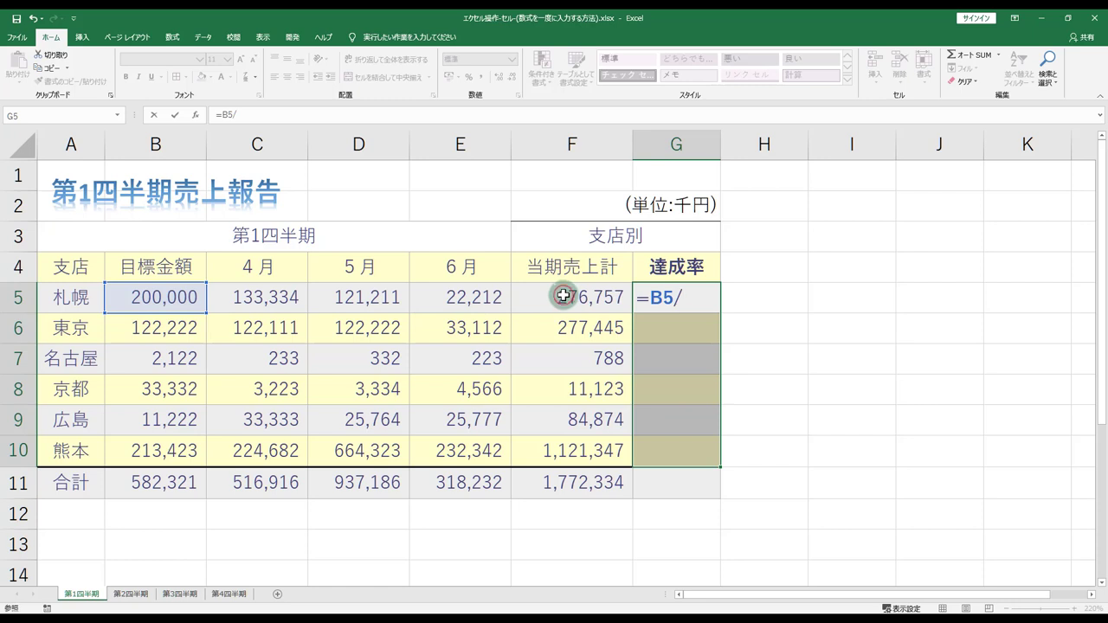
{"action": "left_click", "coordinate": [563, 296]}
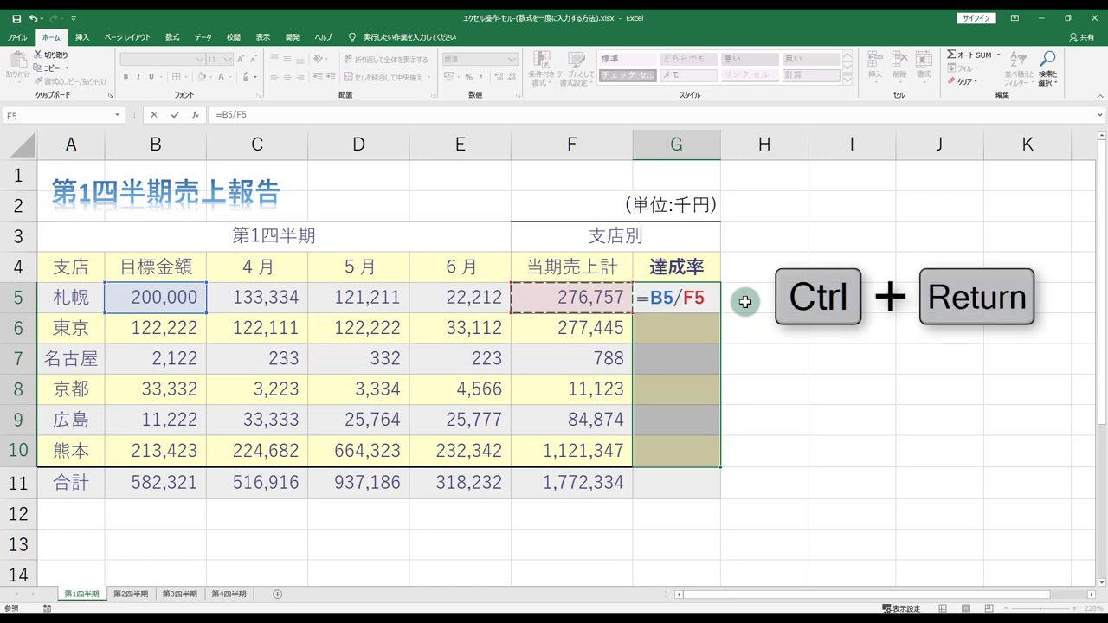
{"action": "key", "text": "ctrl+Return"}
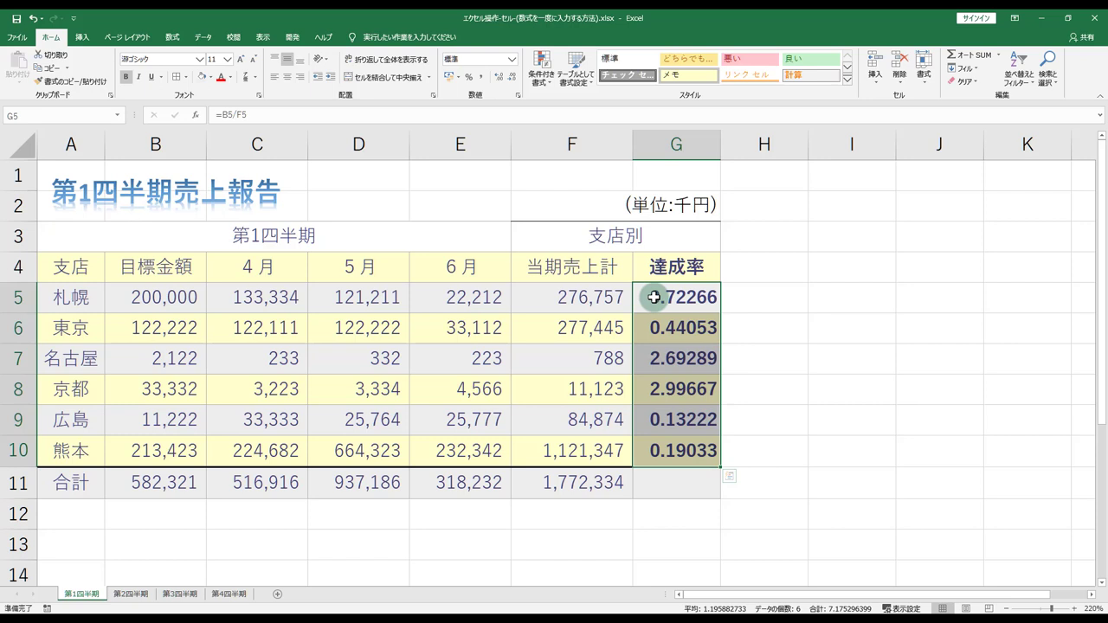
{"action": "left_click_drag", "start_coordinate": [654, 297], "coordinate": [666, 450]}
{"action": "key", "text": "Delete"}
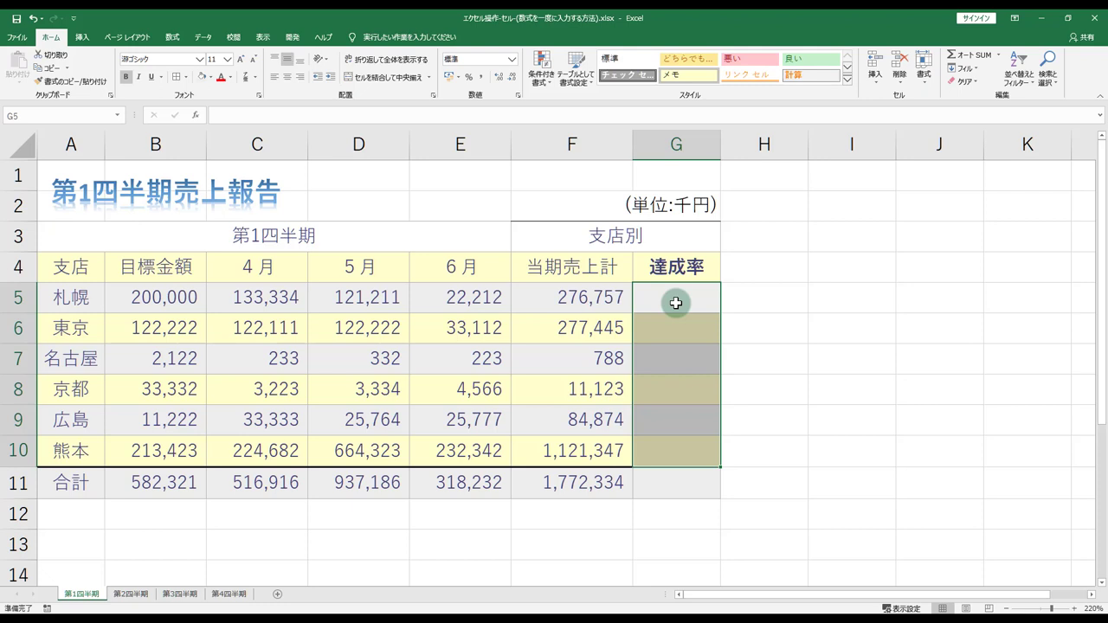
- Check the 札幌, 名古屋 and 広島 branch cells and their matching cells in the 達成率 column
{"action": "left_click", "coordinate": [58, 303]}
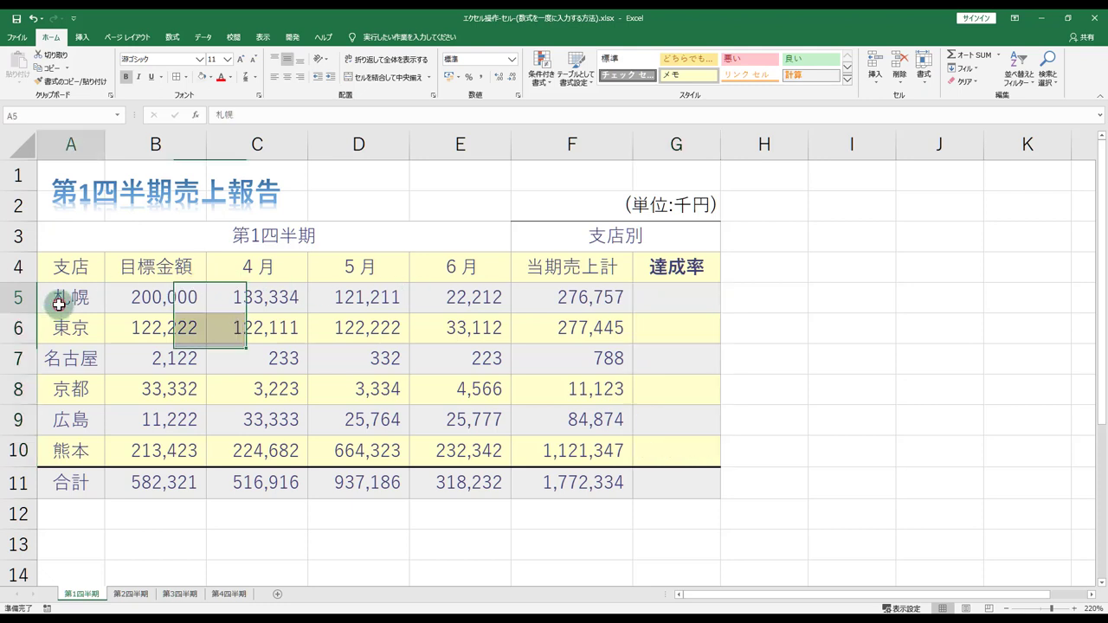
{"action": "left_click", "coordinate": [68, 368]}
{"action": "left_click", "coordinate": [65, 420]}
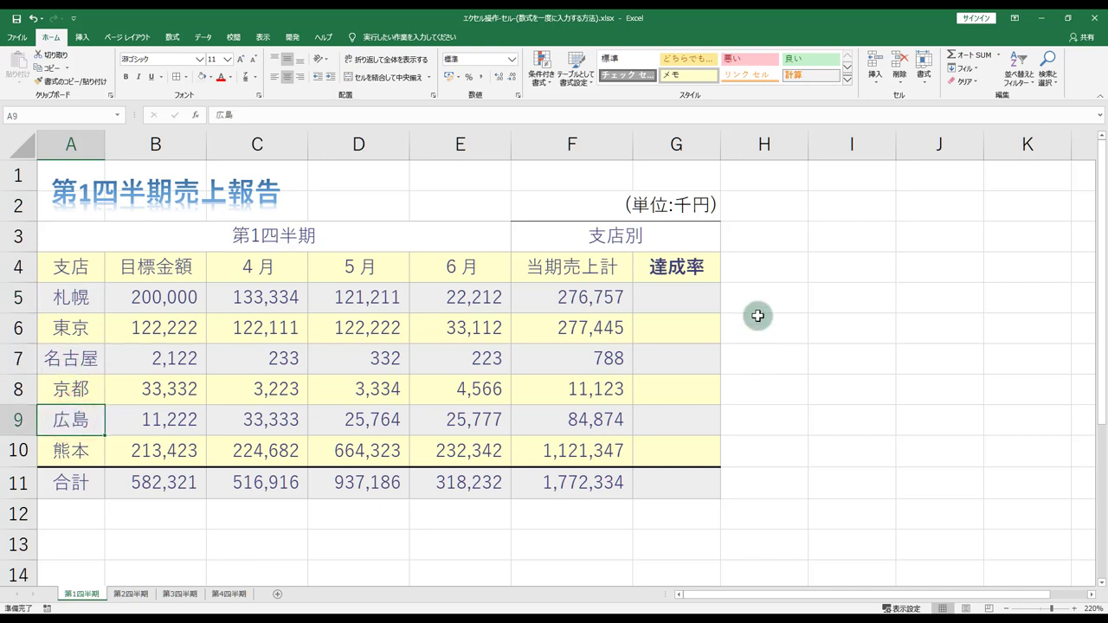
{"action": "left_click", "coordinate": [695, 306]}
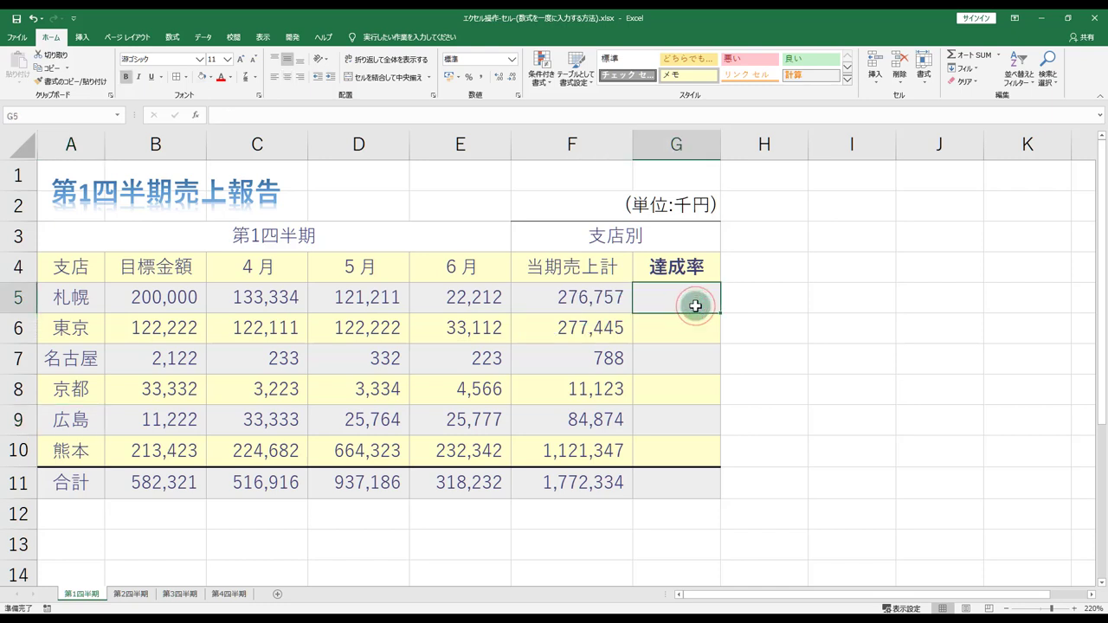
{"action": "left_click", "coordinate": [695, 359]}
{"action": "left_click", "coordinate": [693, 418]}
{"action": "left_click", "coordinate": [688, 357]}
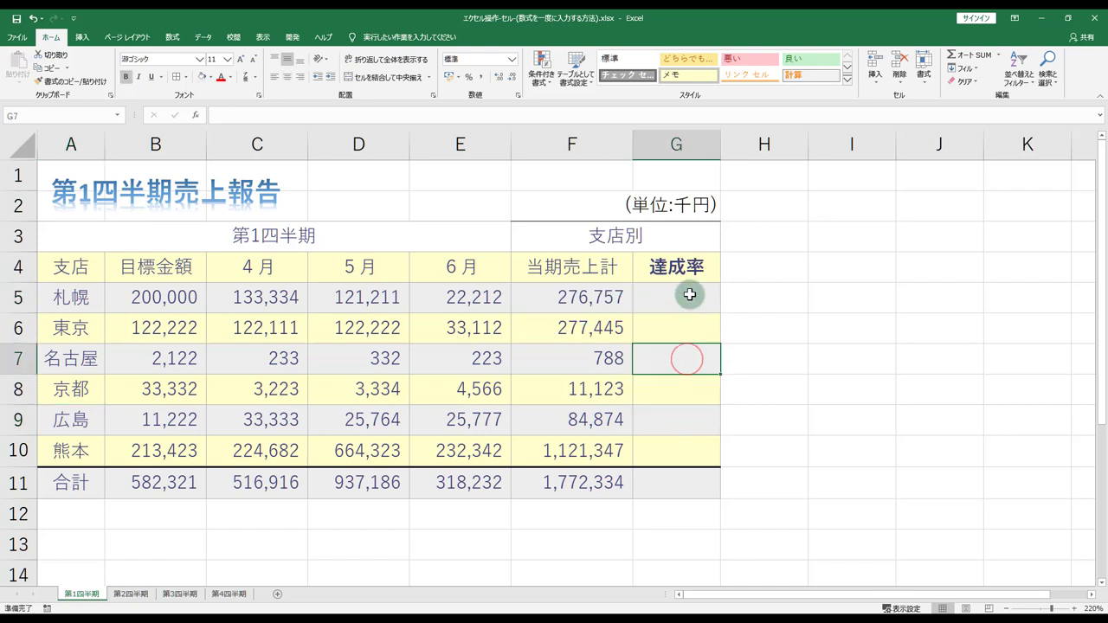
- Fill the non-adjacent cells G5, G7 and G9 with the formula =B9/F9 in one entry
{"action": "left_click", "coordinate": [690, 294]}
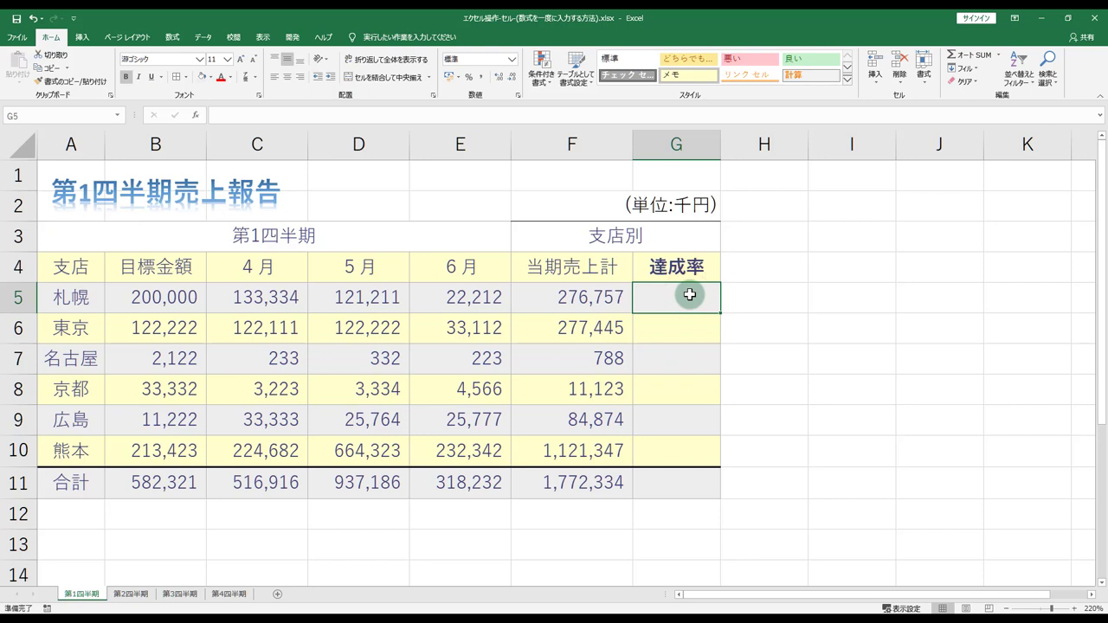
{"action": "left_click", "coordinate": [683, 358], "text": "ctrl"}
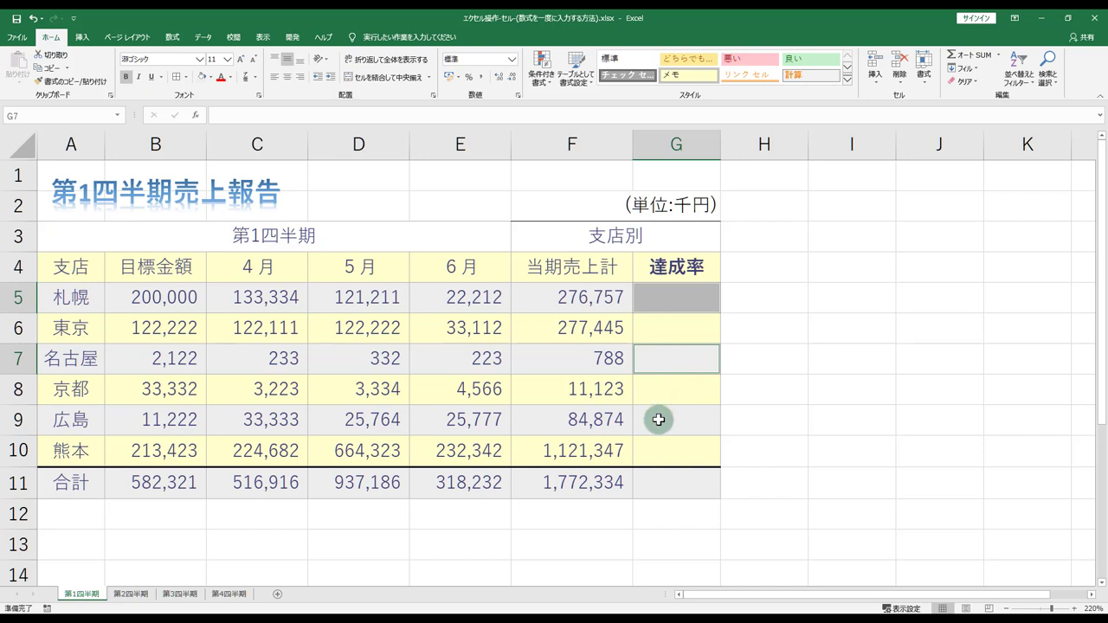
{"action": "left_click", "coordinate": [658, 420], "text": "ctrl"}
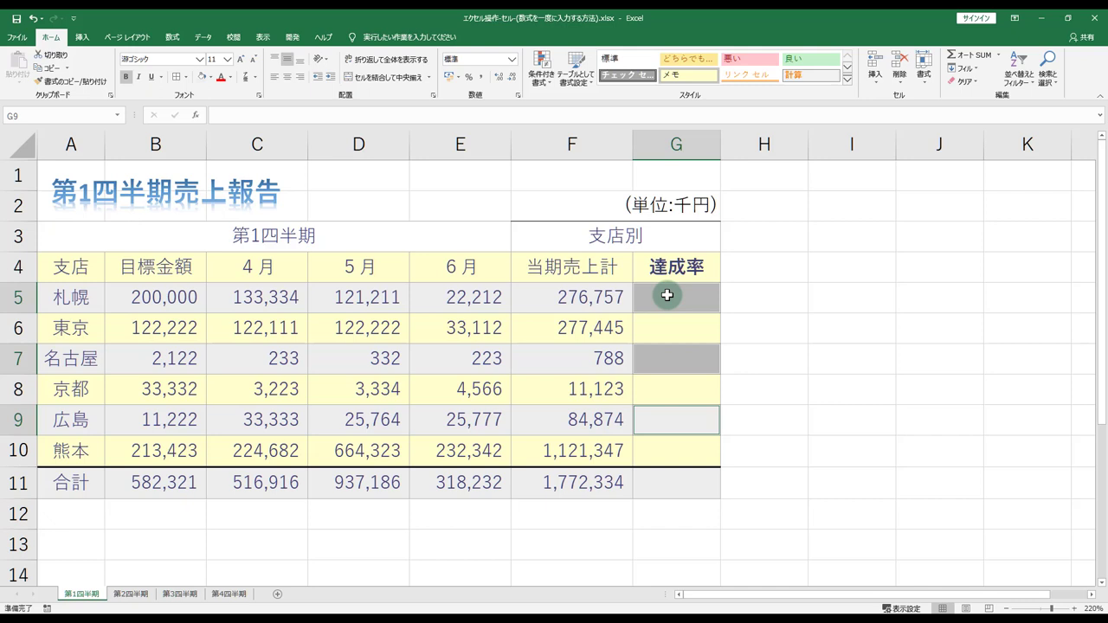
{"action": "type", "text": "="}
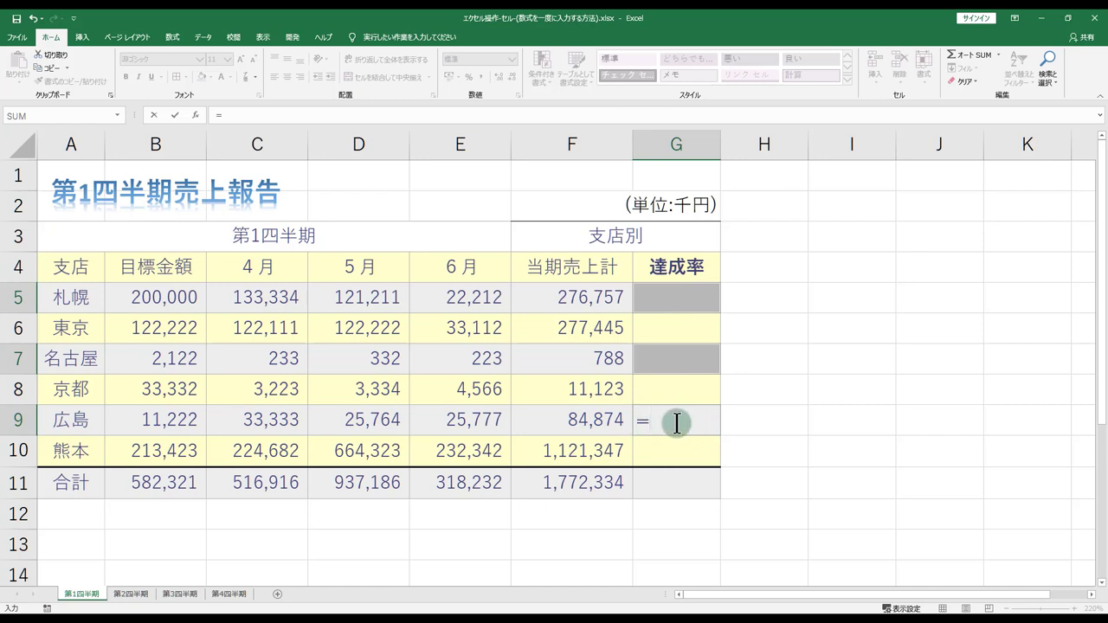
{"action": "left_click", "coordinate": [179, 428]}
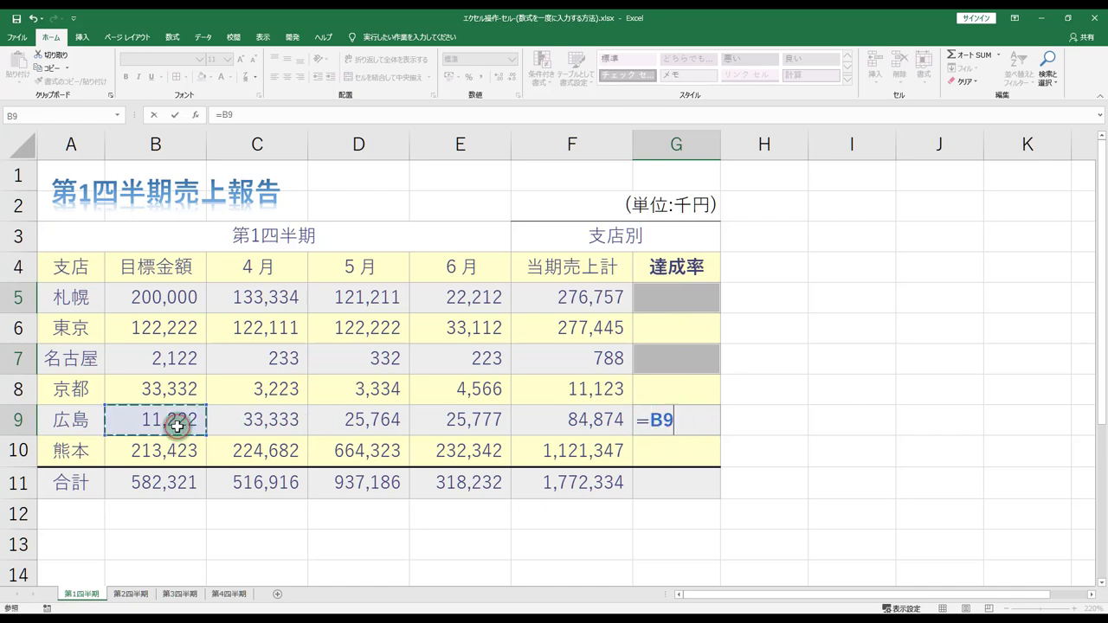
{"action": "type", "text": "/"}
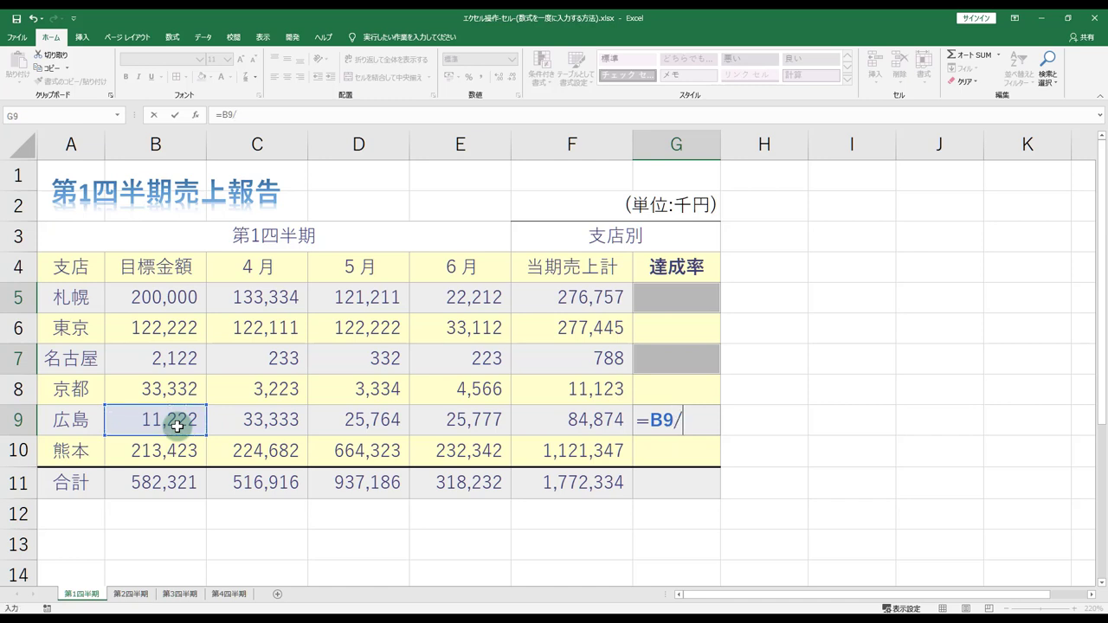
{"action": "left_click", "coordinate": [565, 423]}
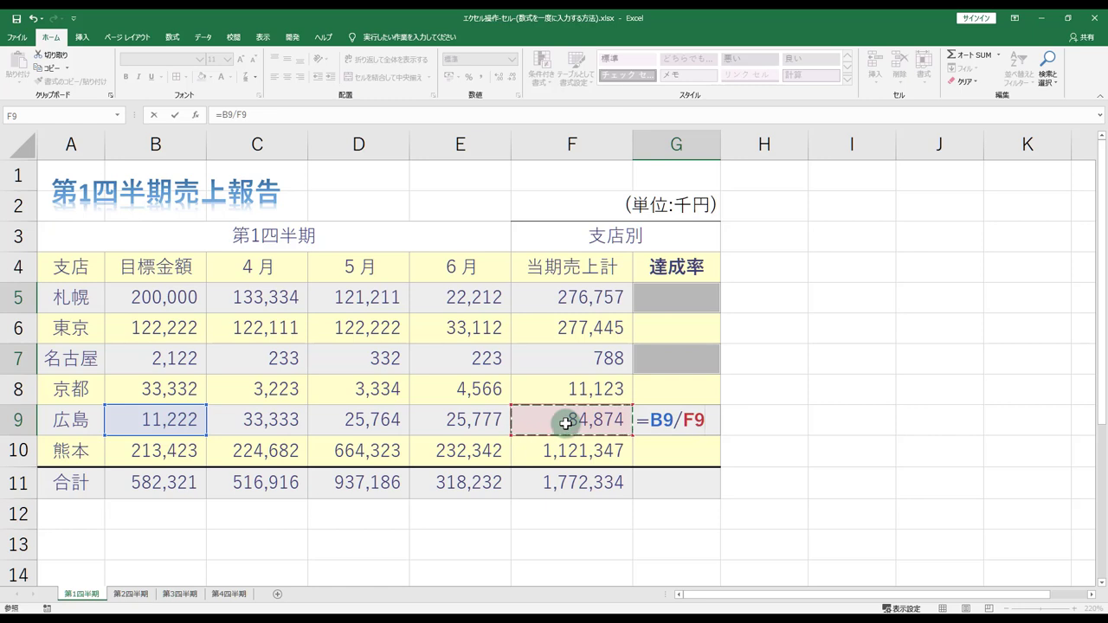
{"action": "key", "text": "ctrl+Return"}
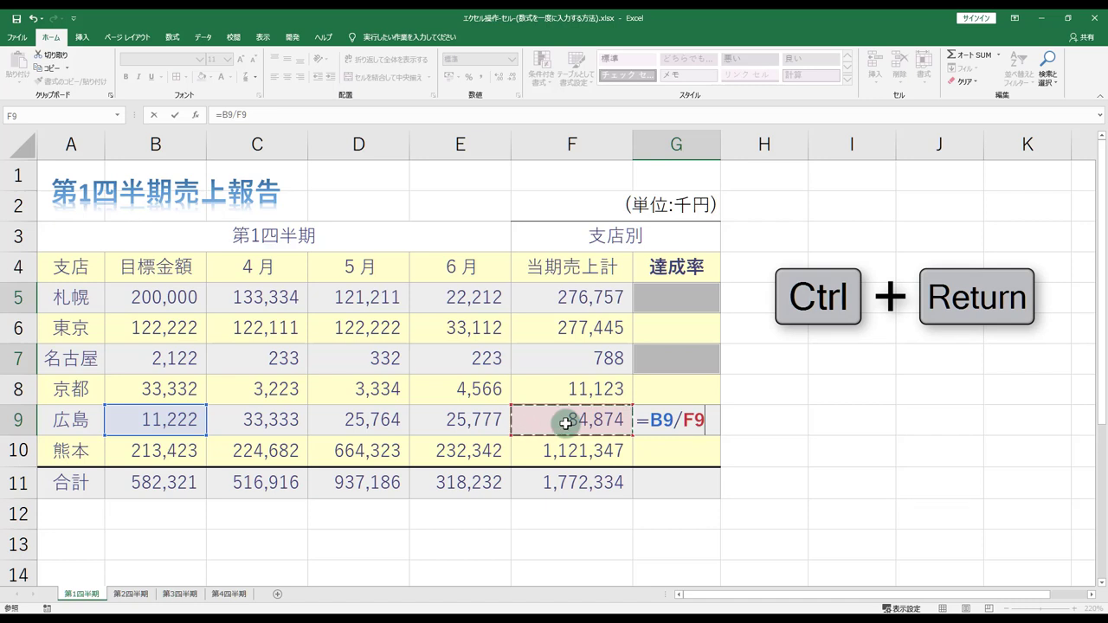
{"action": "key", "text": "ctrl+Return"}
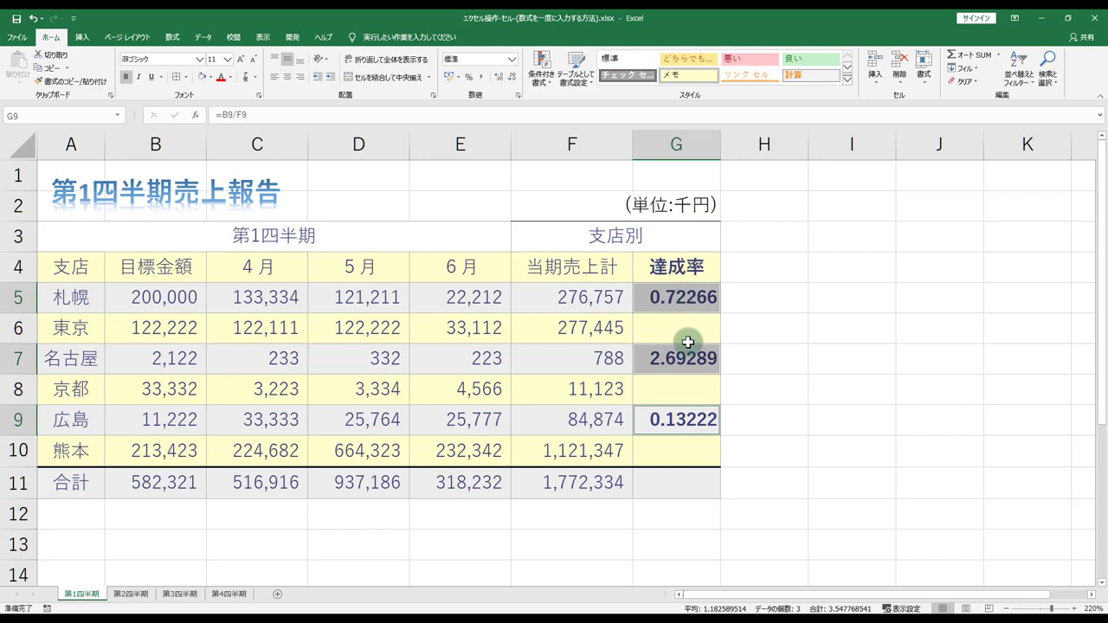
- Clear the 達成率 formulas from G6:G9 and from G5
{"action": "left_click_drag", "start_coordinate": [687, 335], "coordinate": [683, 431]}
{"action": "key", "text": "Delete"}
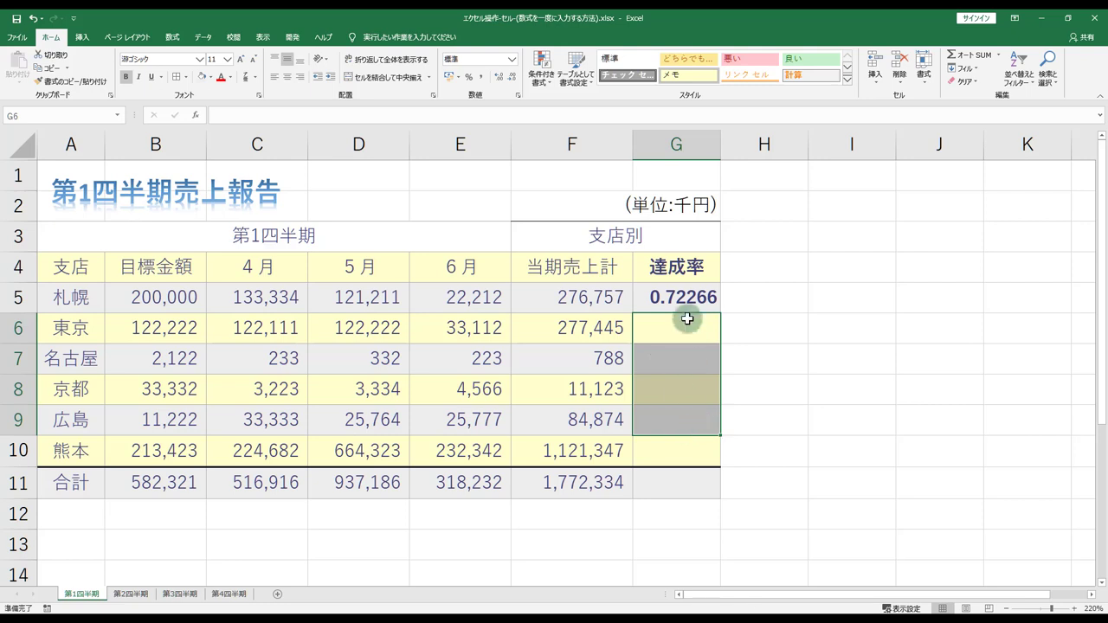
{"action": "left_click", "coordinate": [669, 304]}
{"action": "key", "text": "Delete"}
- Fill the whole range G5:G10 with the formula =B5/F5 in one entry, and clear the range again
{"action": "left_click_drag", "start_coordinate": [649, 307], "coordinate": [659, 451]}
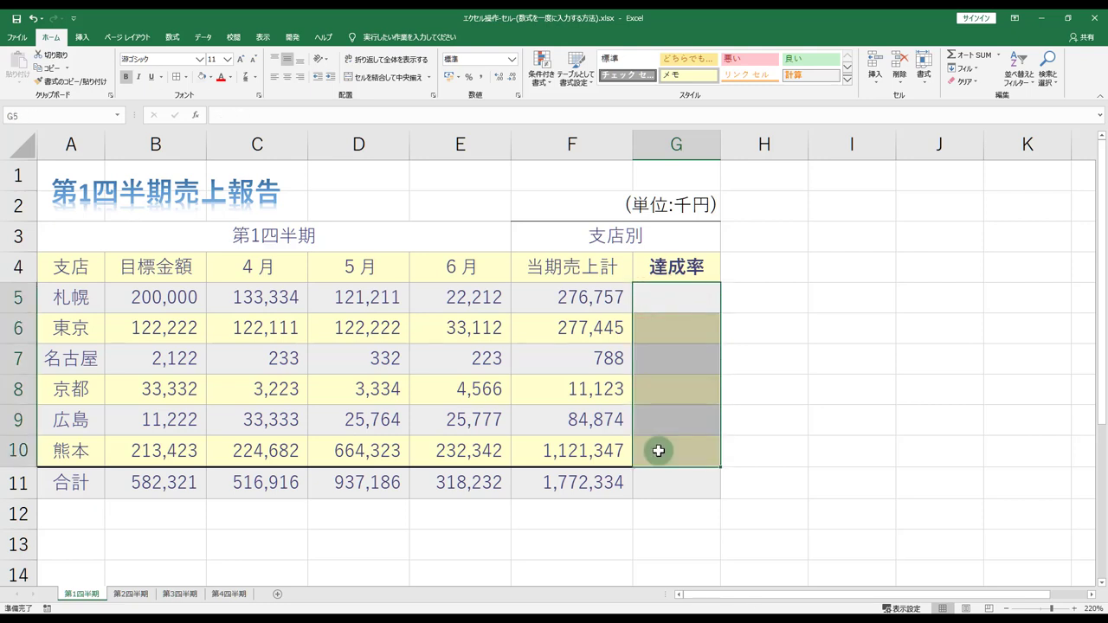
{"action": "type", "text": "="}
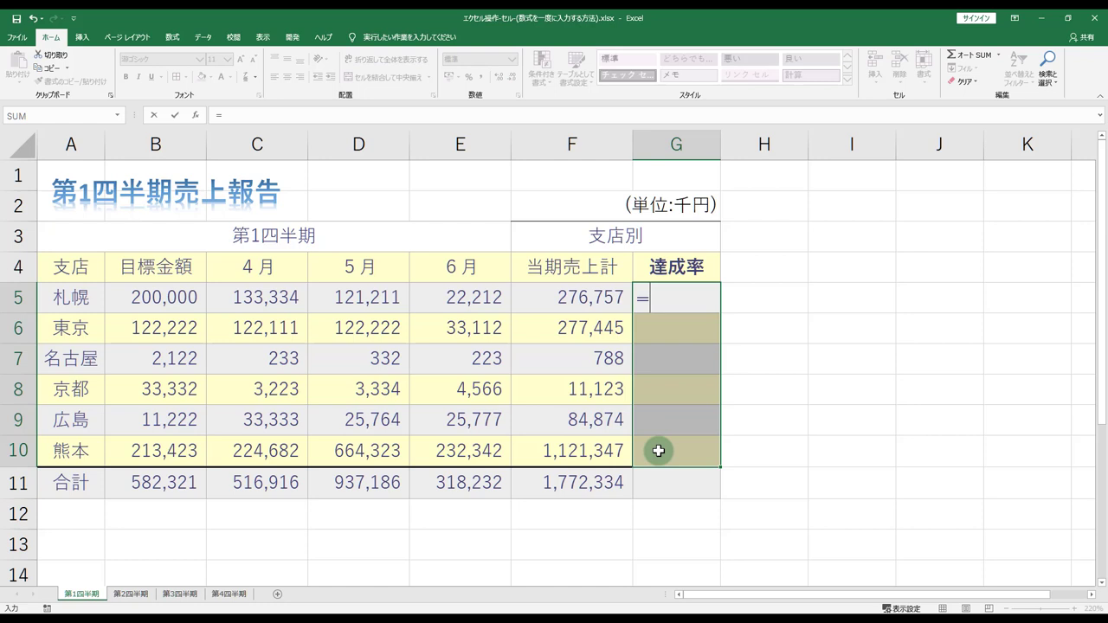
{"action": "left_click", "coordinate": [130, 295]}
{"action": "type", "text": "/"}
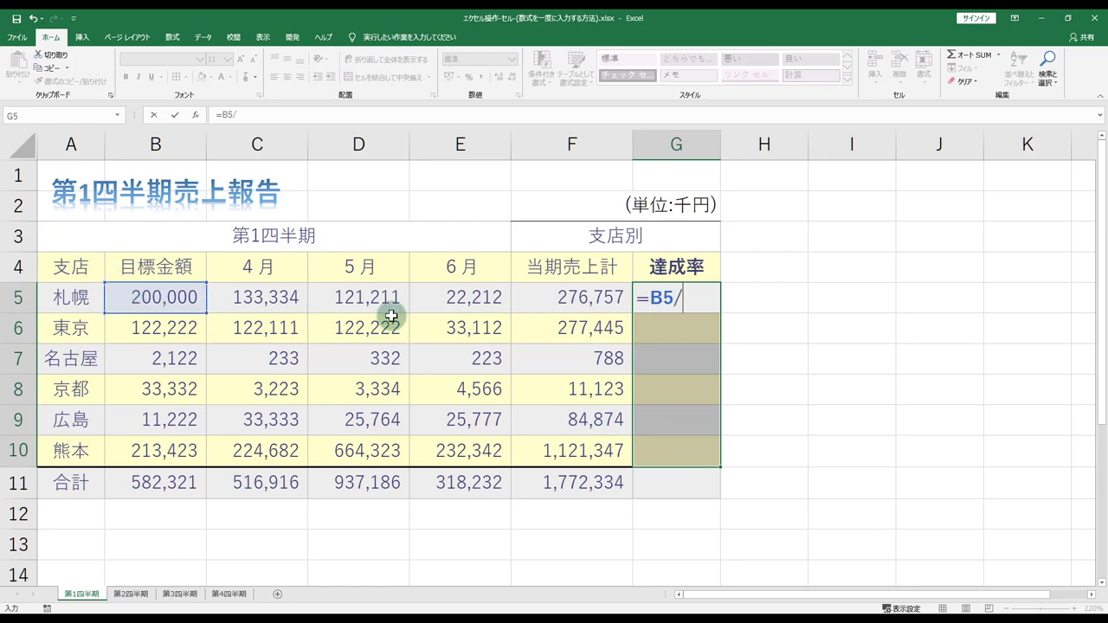
{"action": "left_click", "coordinate": [550, 295]}
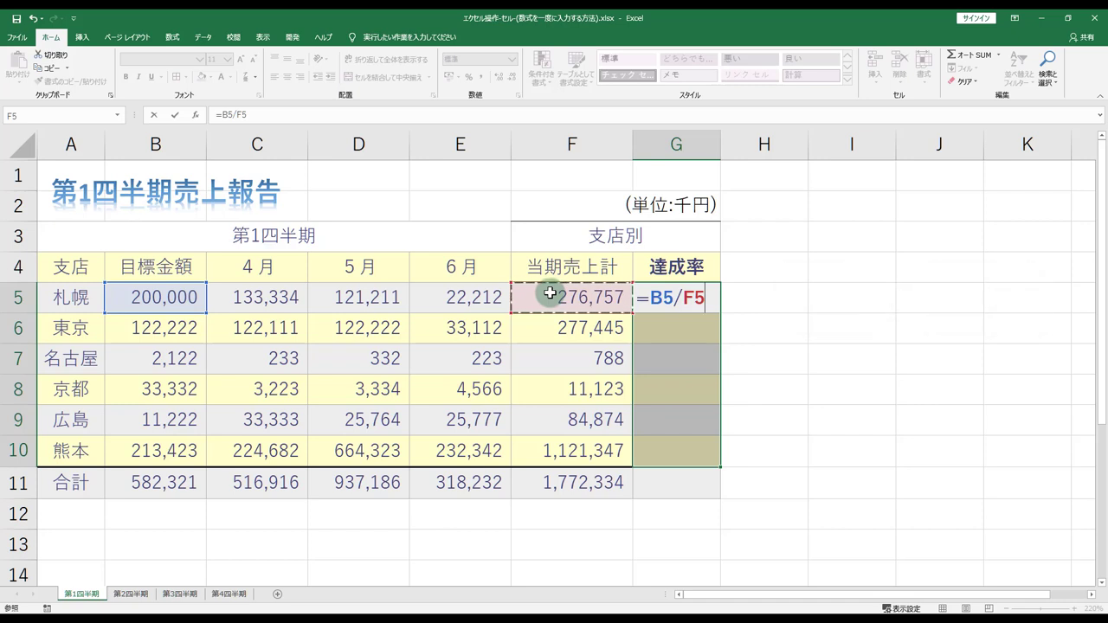
{"action": "key", "text": "ctrl+Return"}
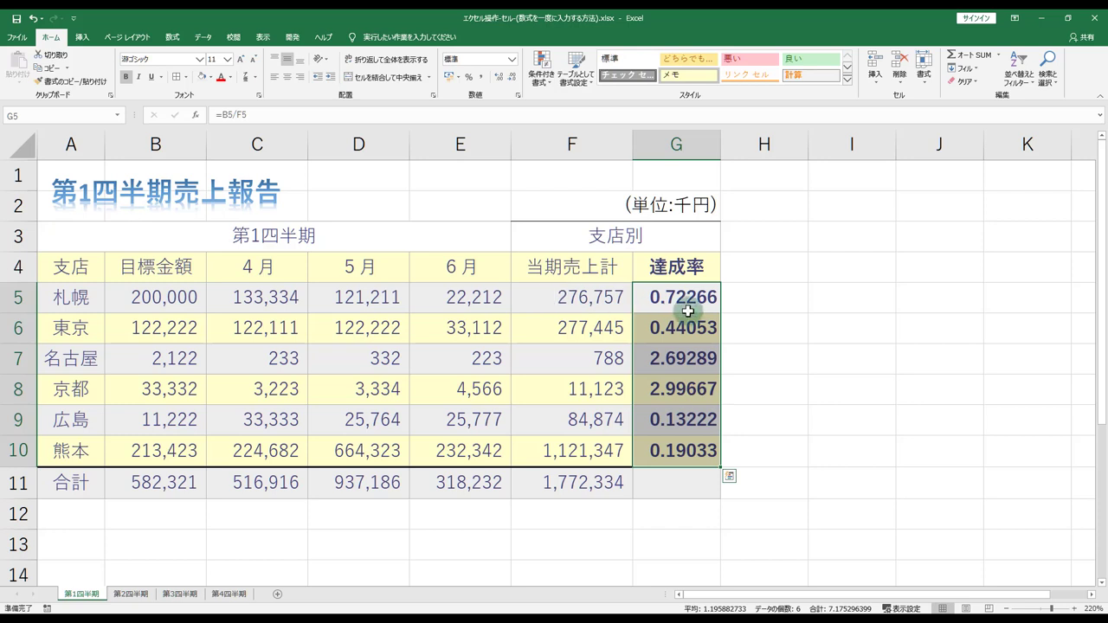
{"action": "left_click_drag", "start_coordinate": [677, 298], "coordinate": [698, 451]}
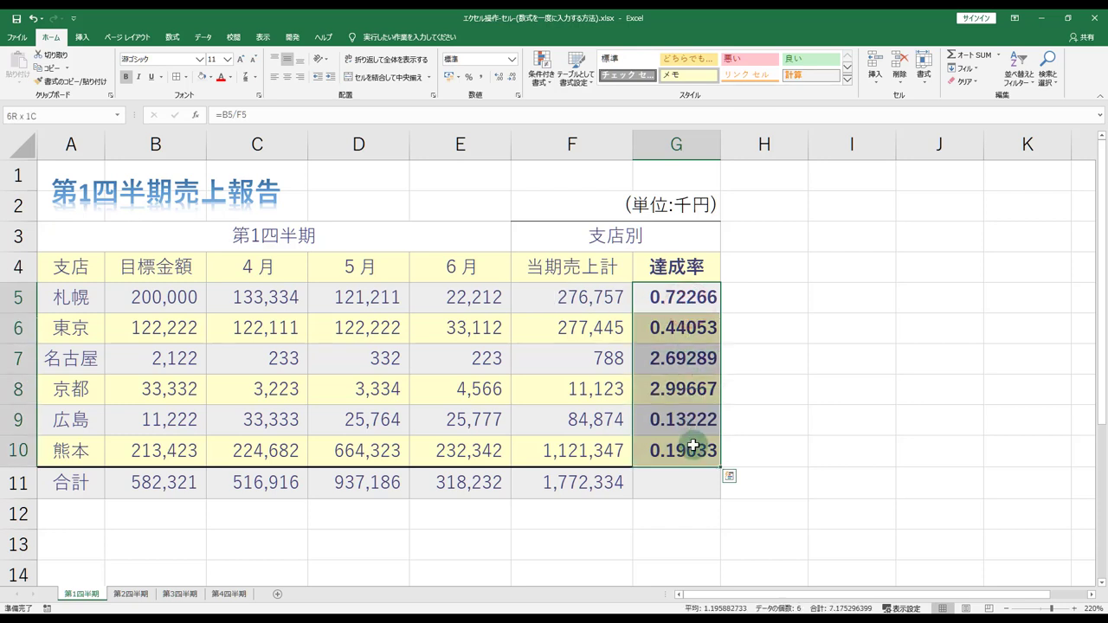
{"action": "key", "text": "Delete"}
- Enter the formula =B5/F5 in G5 as 札幌's 達成率
{"action": "left_click", "coordinate": [684, 310]}
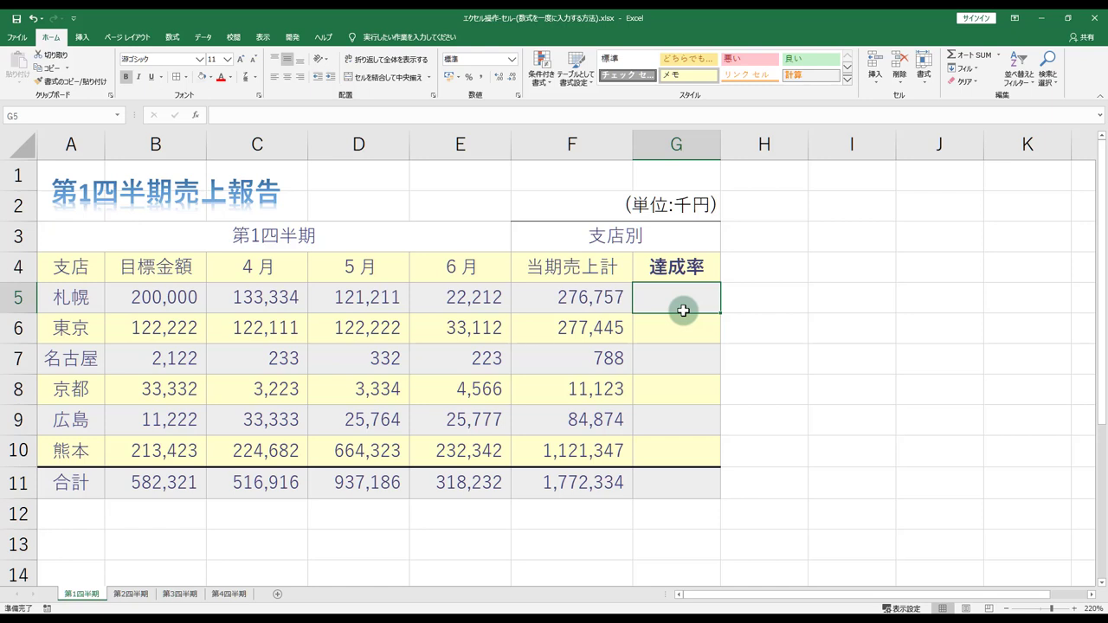
{"action": "type", "text": "="}
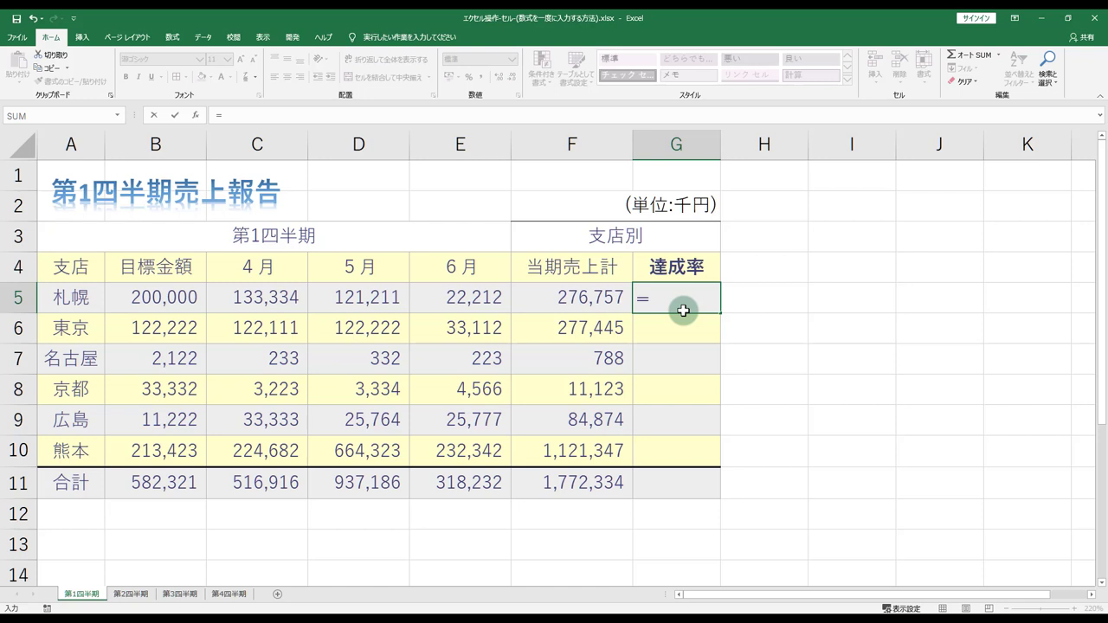
{"action": "left_click", "coordinate": [173, 297]}
{"action": "type", "text": "/"}
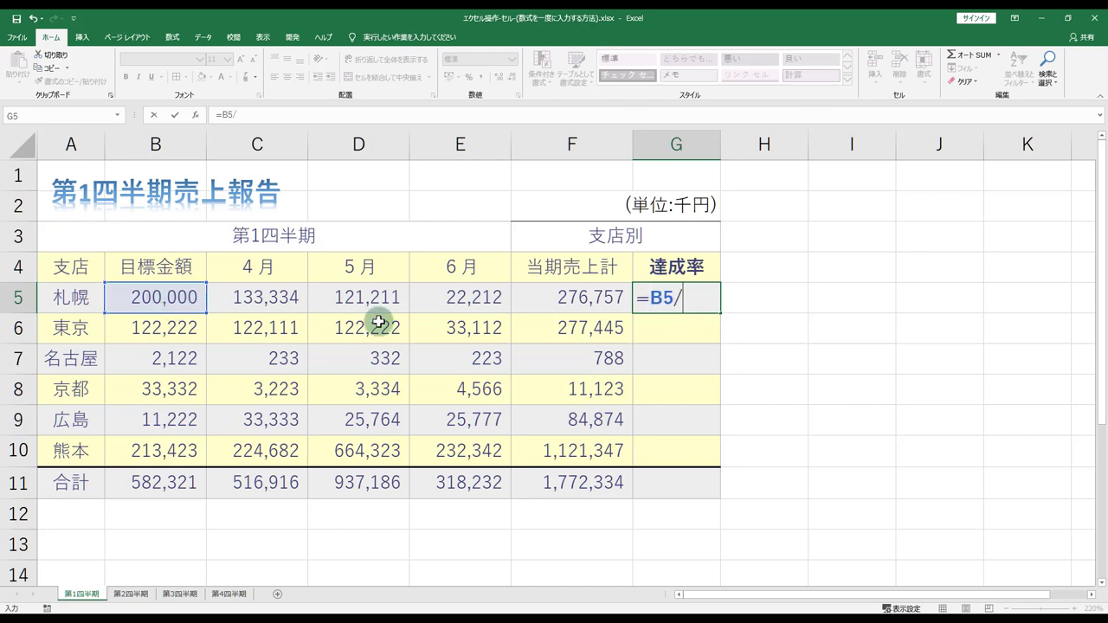
{"action": "left_click", "coordinate": [526, 289]}
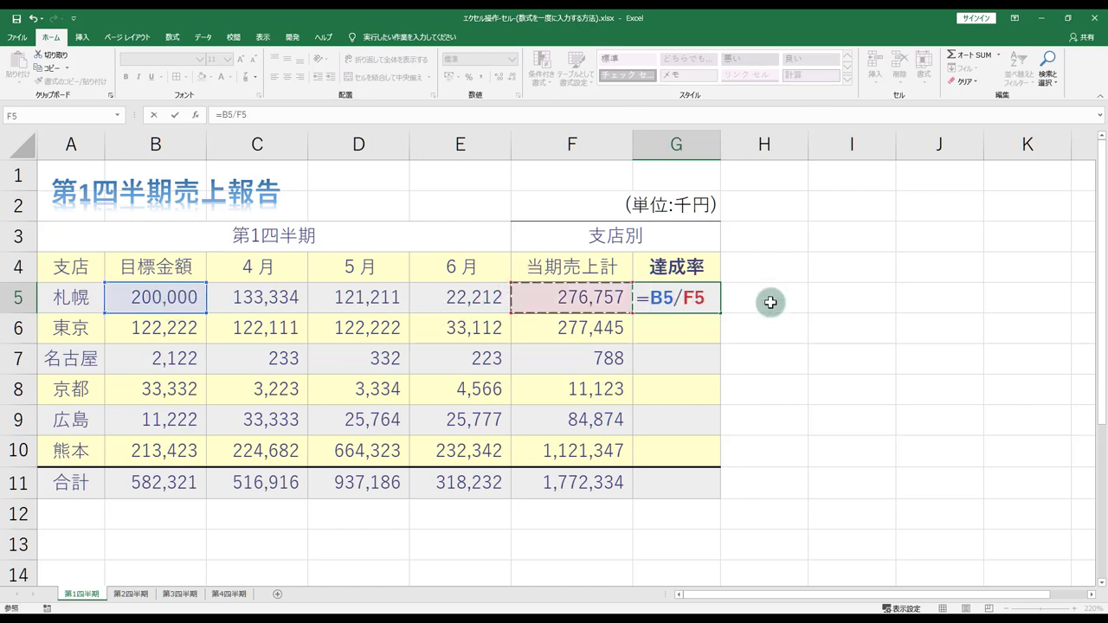
{"action": "key", "text": "Return"}
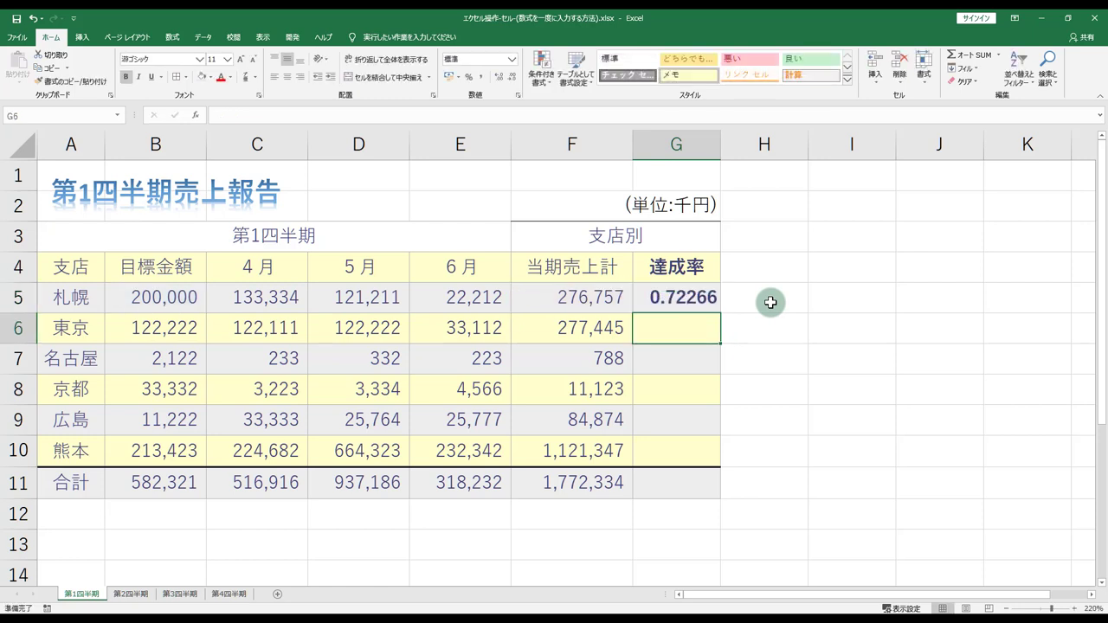
- Copy the formula from G5 and paste it into the range G6:G10
{"action": "left_click", "coordinate": [707, 296]}
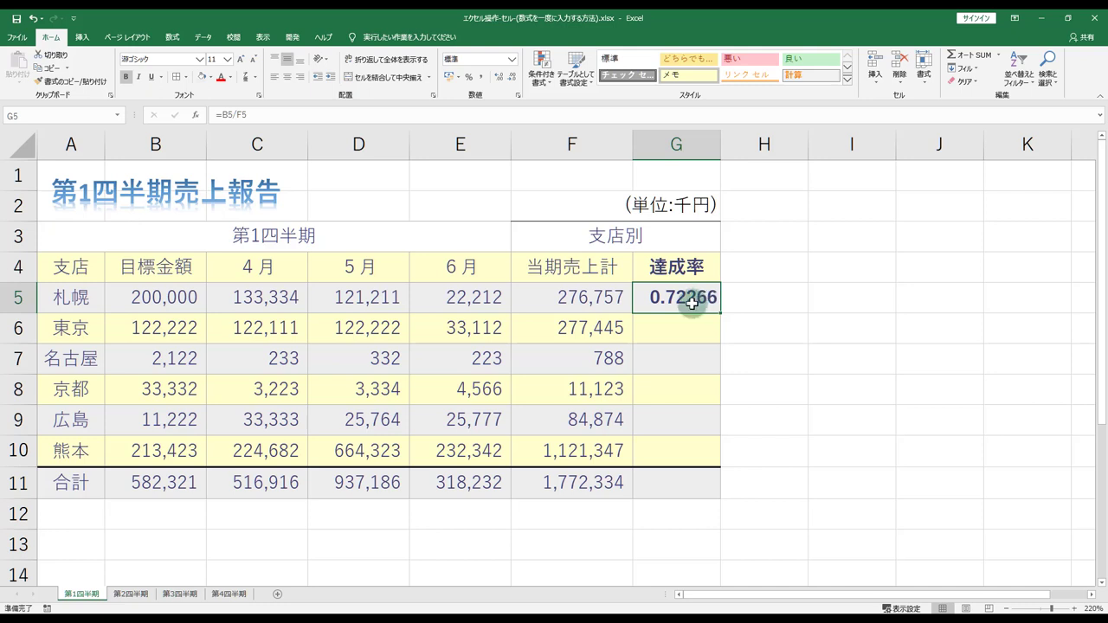
{"action": "left_click", "coordinate": [750, 302]}
{"action": "left_click", "coordinate": [690, 302]}
{"action": "key", "text": "ctrl+c"}
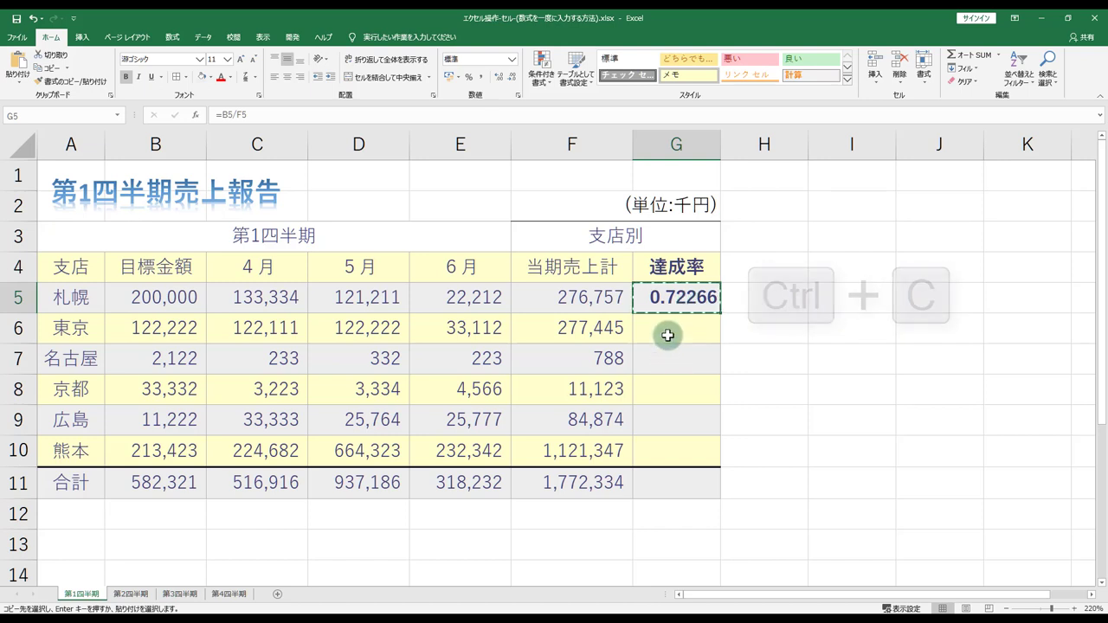
{"action": "left_click_drag", "start_coordinate": [667, 335], "coordinate": [689, 463]}
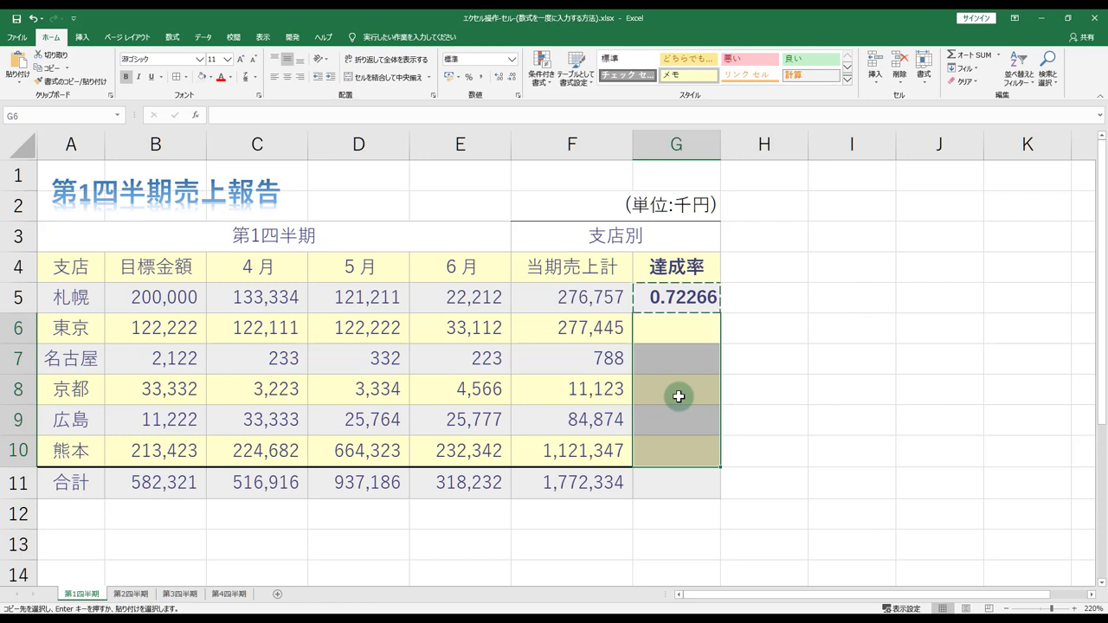
{"action": "key", "text": "ctrl+v"}
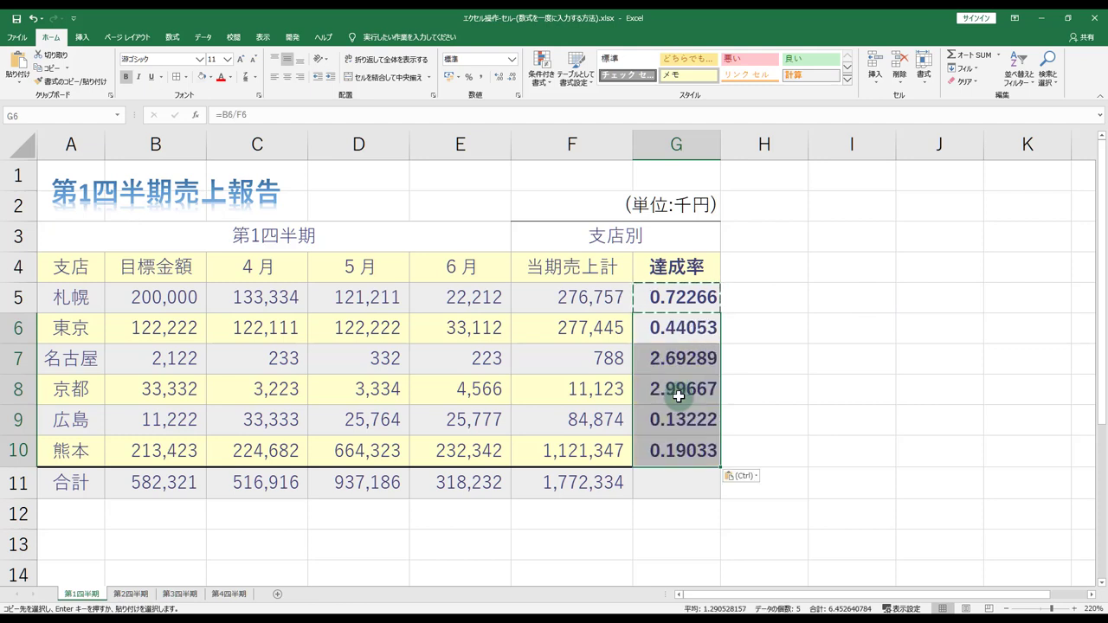
- Check the 当期売上計 cells F6:F10 and the formulas in the 達成率 cells G5:G10
{"action": "left_click", "coordinate": [743, 291]}
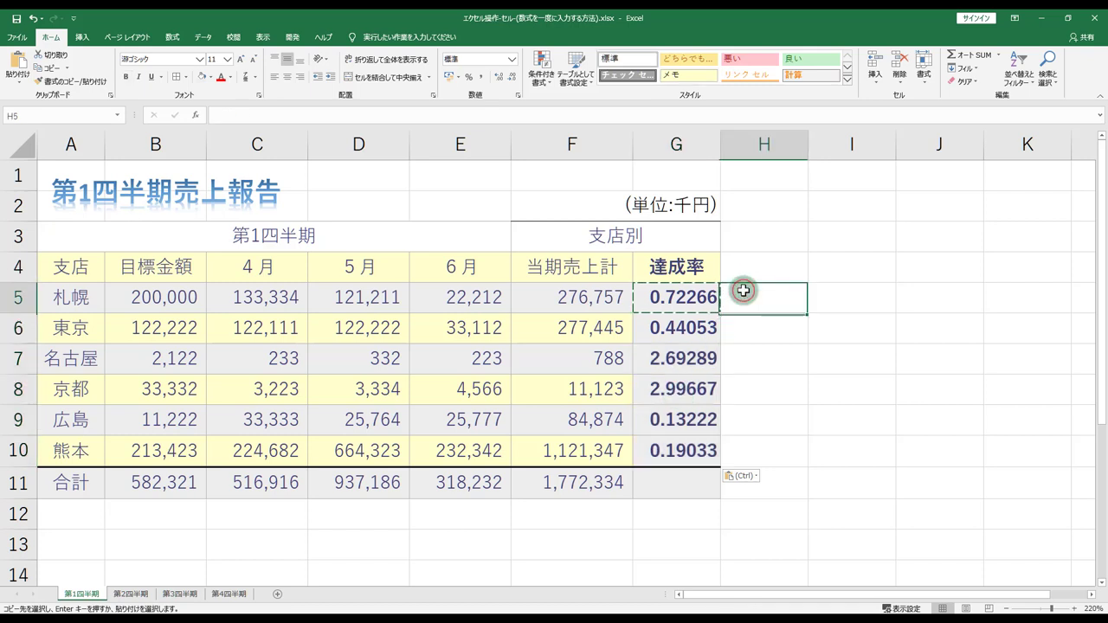
{"action": "left_click", "coordinate": [689, 297]}
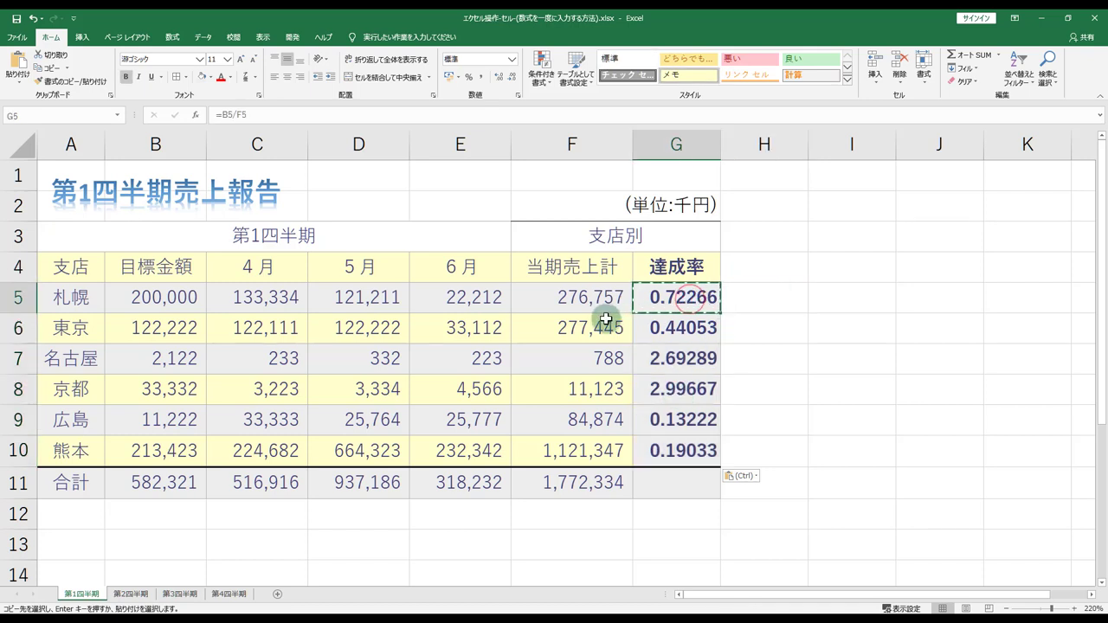
{"action": "left_click", "coordinate": [606, 327]}
{"action": "left_click", "coordinate": [596, 358]}
{"action": "left_click", "coordinate": [596, 388]}
{"action": "left_click", "coordinate": [596, 419]}
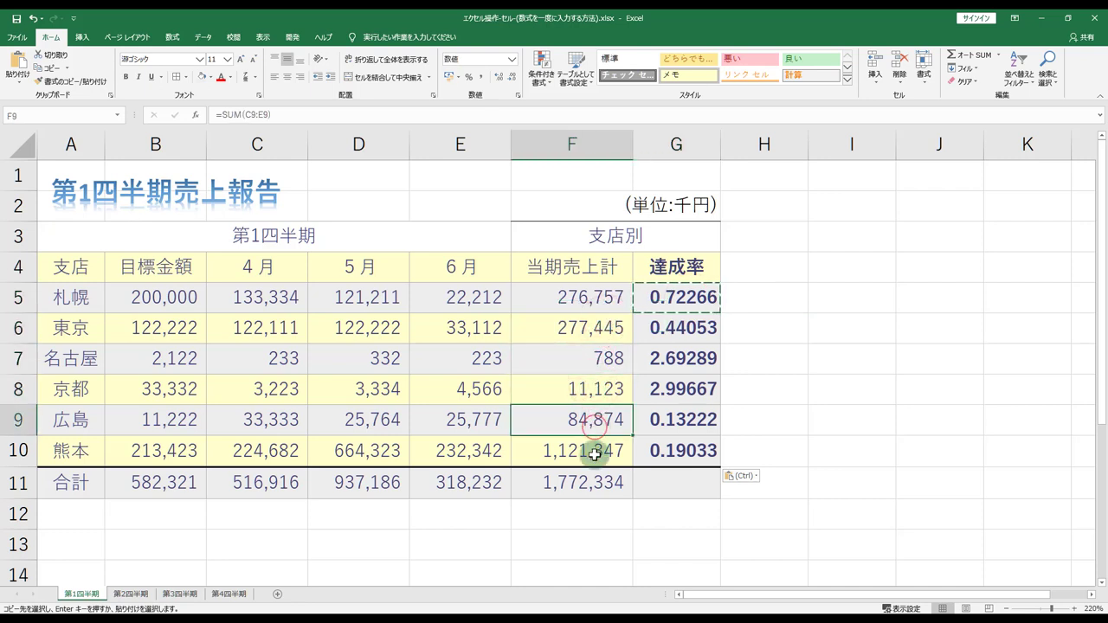
{"action": "left_click", "coordinate": [606, 449]}
{"action": "left_click_drag", "start_coordinate": [659, 300], "coordinate": [671, 450]}
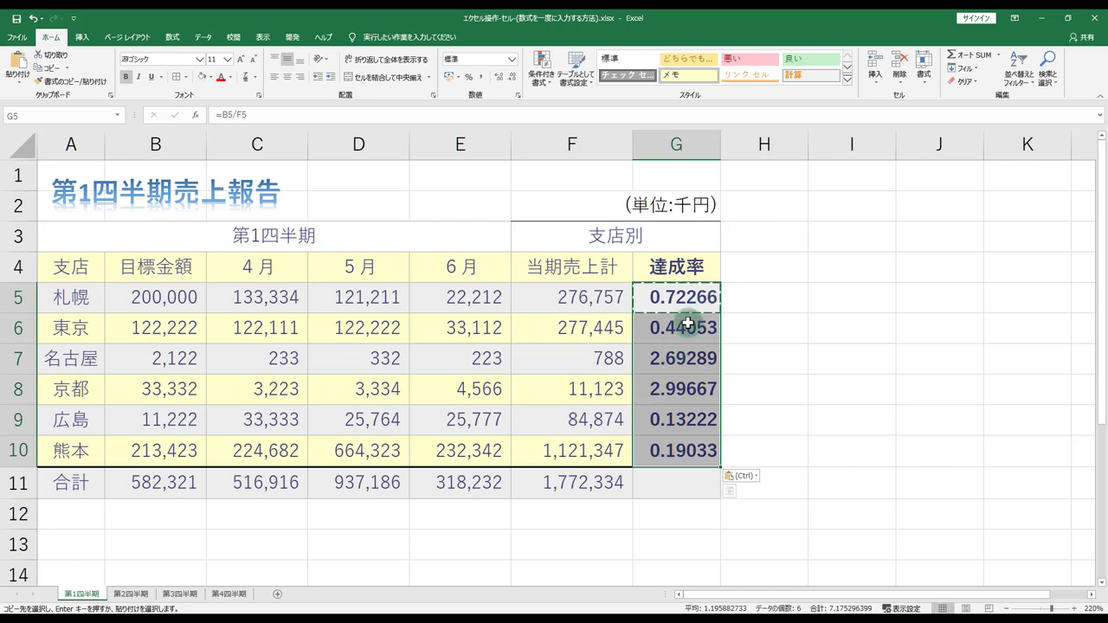
{"action": "left_click_drag", "start_coordinate": [687, 324], "coordinate": [687, 301]}
{"action": "left_click", "coordinate": [684, 340]}
{"action": "left_click", "coordinate": [684, 365]}
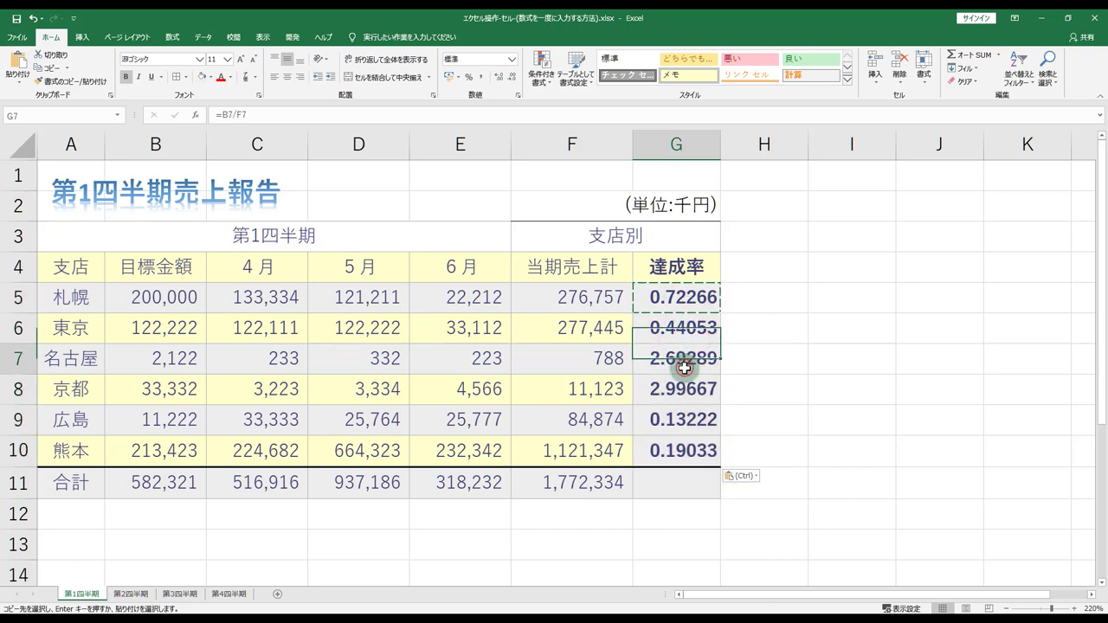
{"action": "left_click", "coordinate": [684, 392]}
{"action": "left_click", "coordinate": [681, 424]}
{"action": "left_click", "coordinate": [682, 451]}
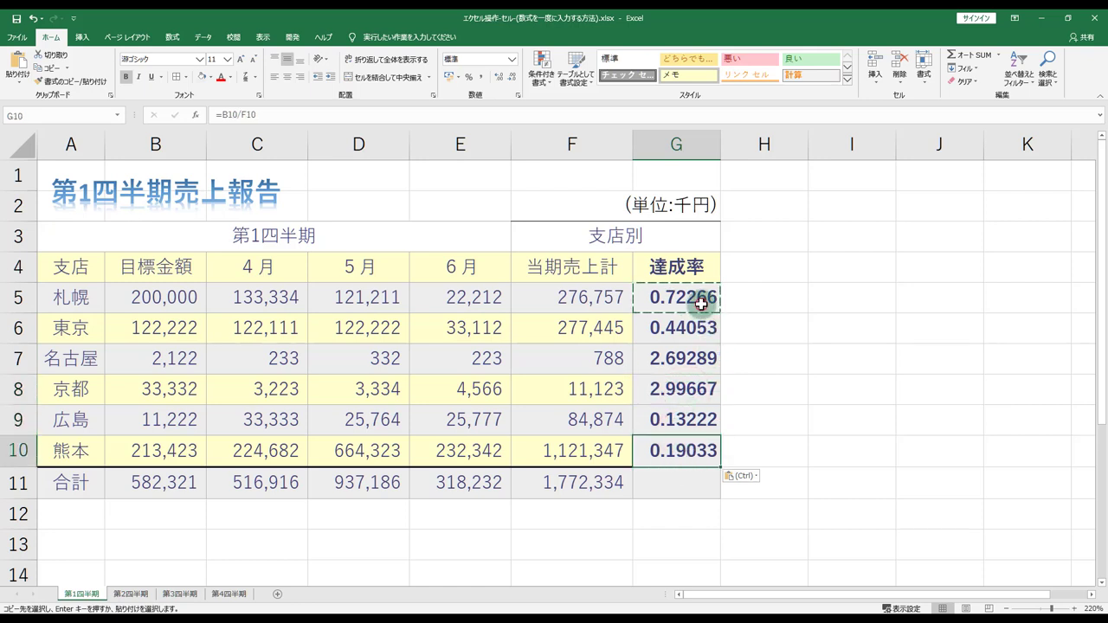
- Remove the pasted formulas from G6:G10 and copy the formula in G5 again
{"action": "left_click_drag", "start_coordinate": [701, 314], "coordinate": [701, 450]}
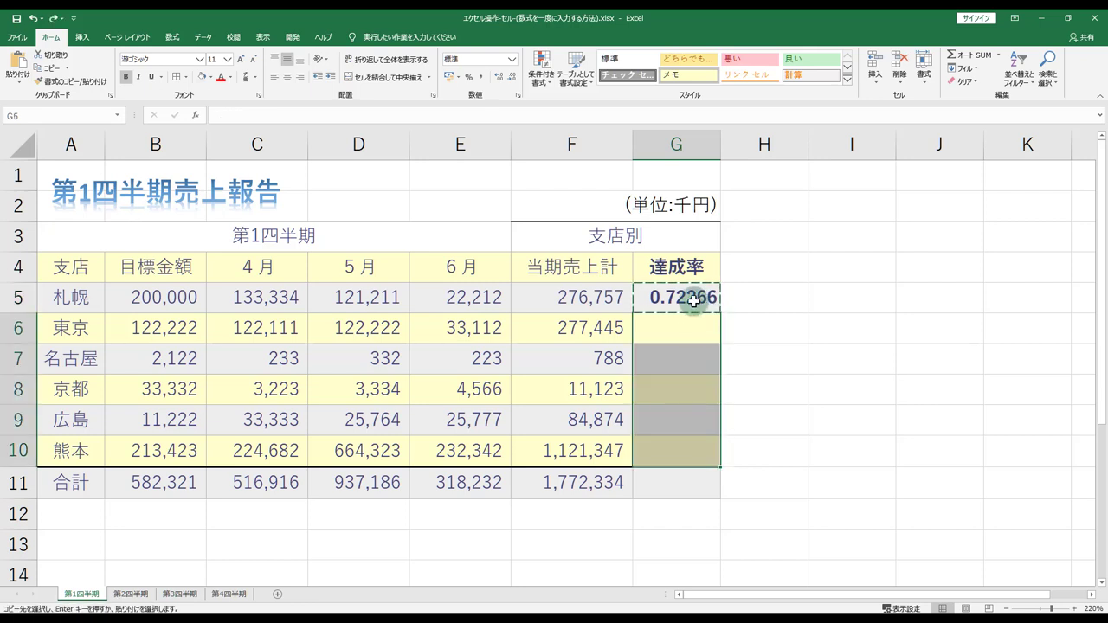
{"action": "left_click", "coordinate": [679, 340]}
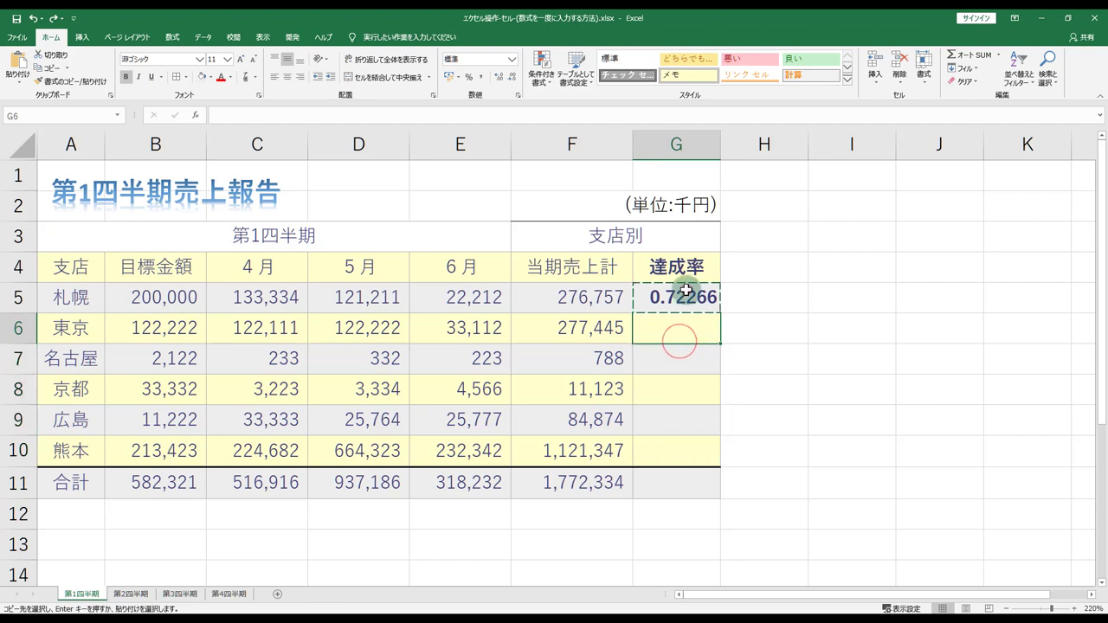
{"action": "left_click", "coordinate": [686, 292]}
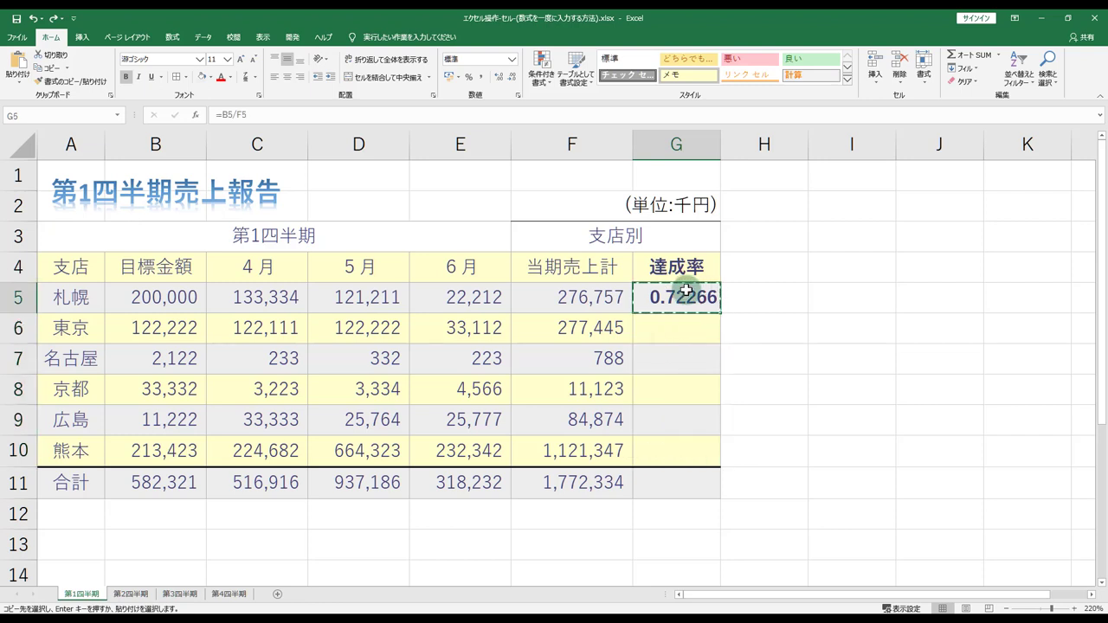
{"action": "key", "text": "ctrl+c"}
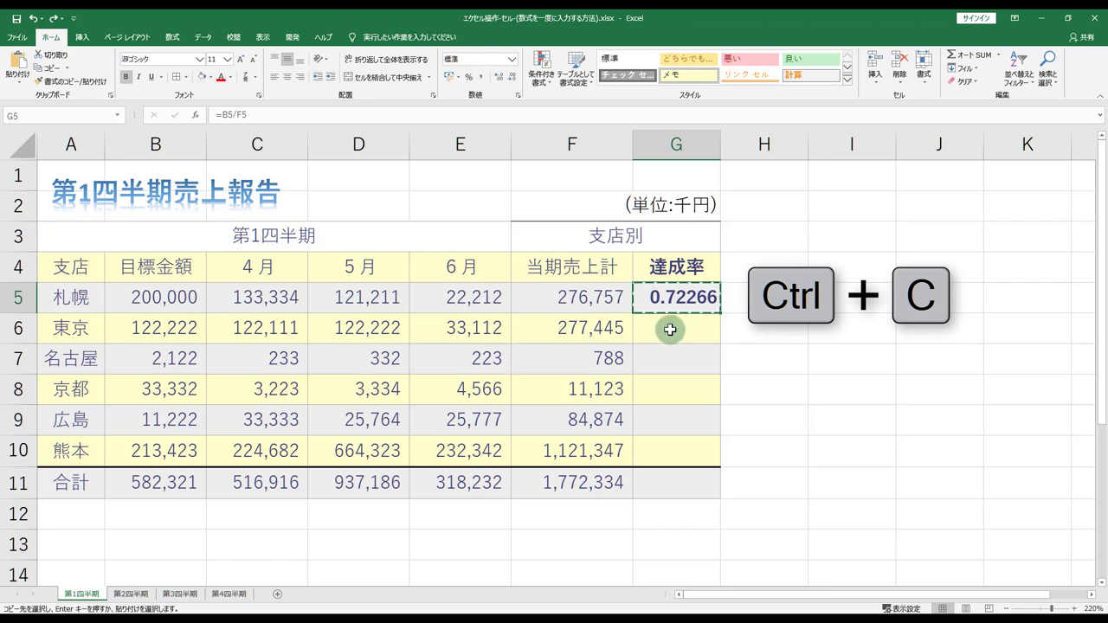
- Paste the copied formula into G6:G10 with the paste-special option 数式と数値の書式
{"action": "left_click_drag", "start_coordinate": [670, 330], "coordinate": [670, 446]}
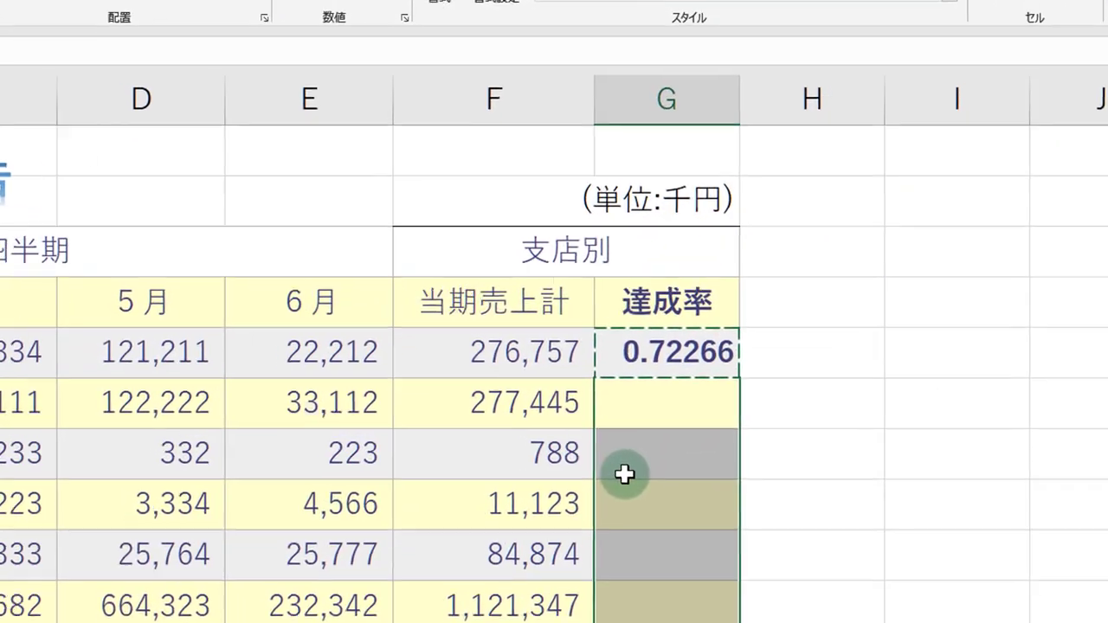
{"action": "right_click", "coordinate": [626, 474]}
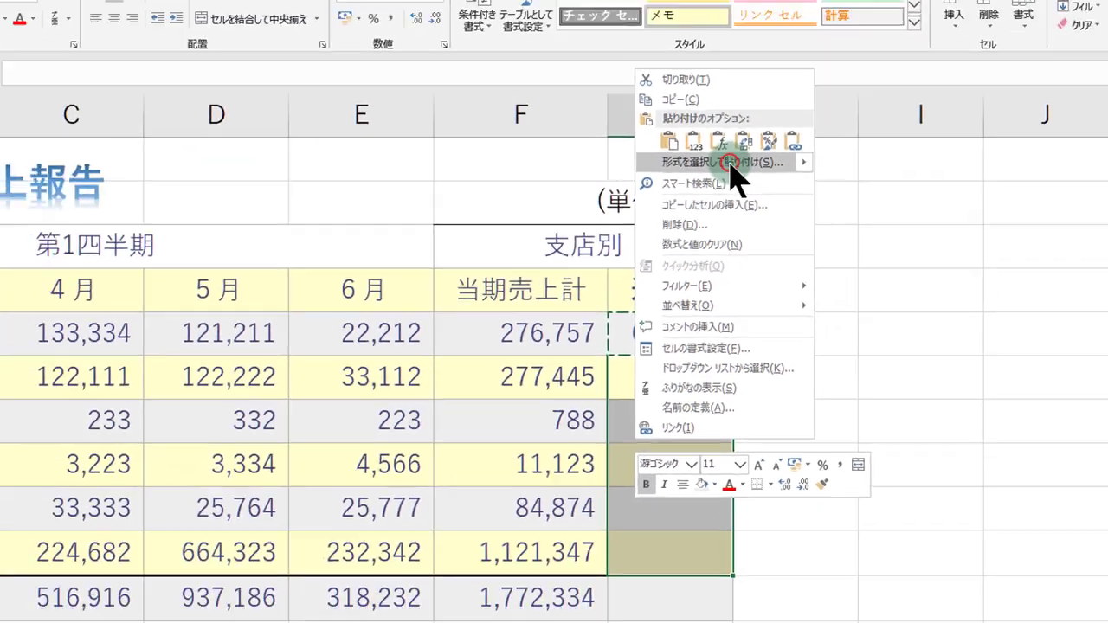
{"action": "left_click", "coordinate": [745, 145]}
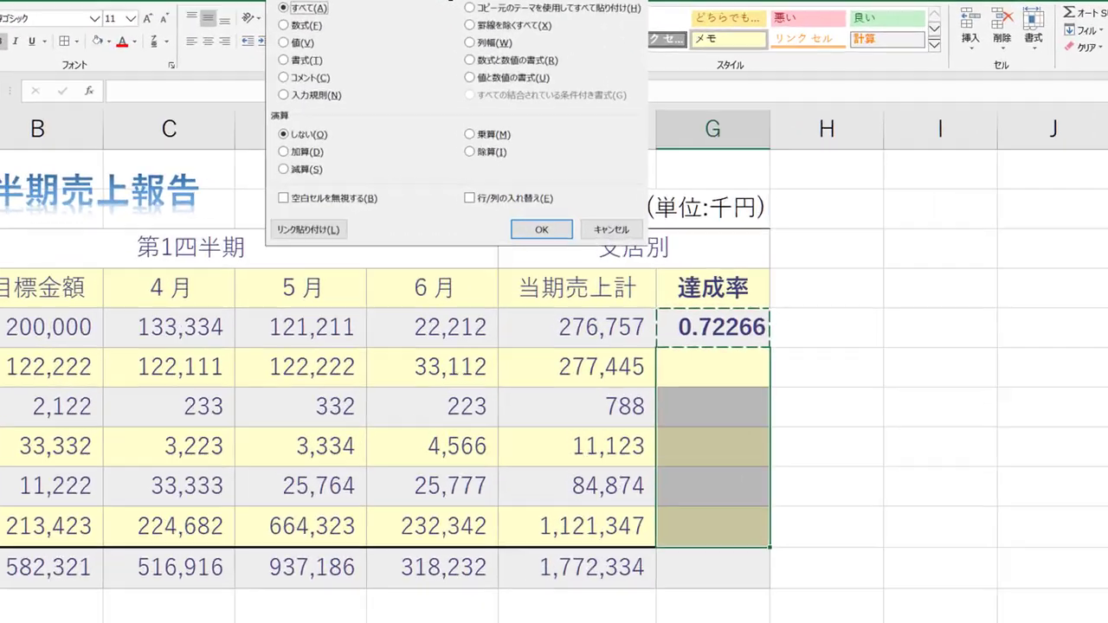
{"action": "left_click_drag", "start_coordinate": [461, 17], "coordinate": [473, 217]}
{"action": "left_click_drag", "start_coordinate": [407, 223], "coordinate": [389, 204]}
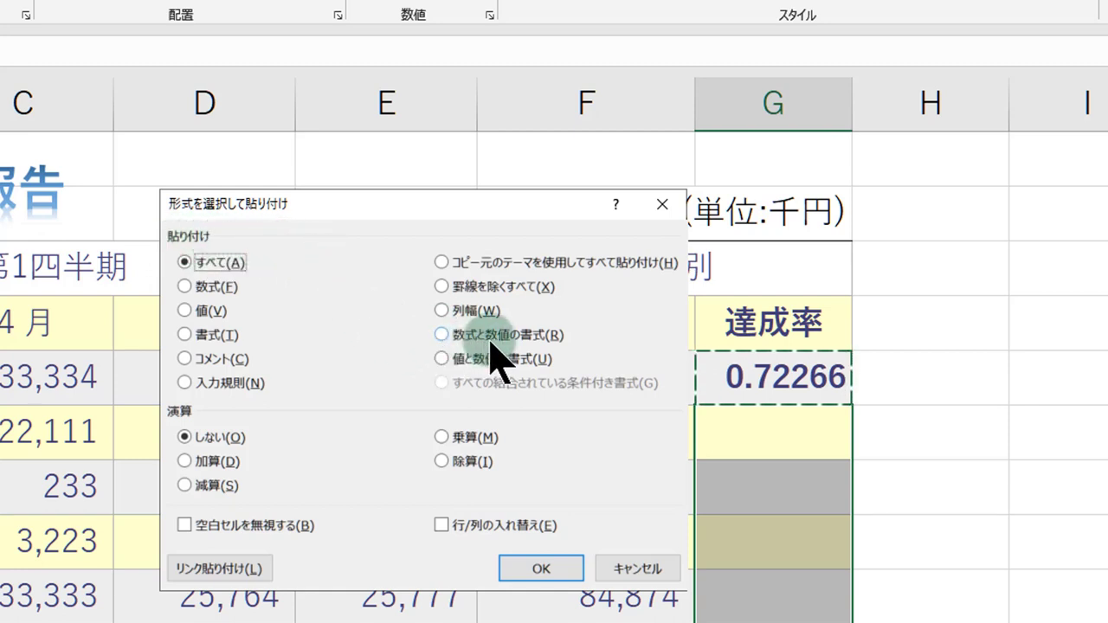
{"action": "left_click", "coordinate": [443, 336]}
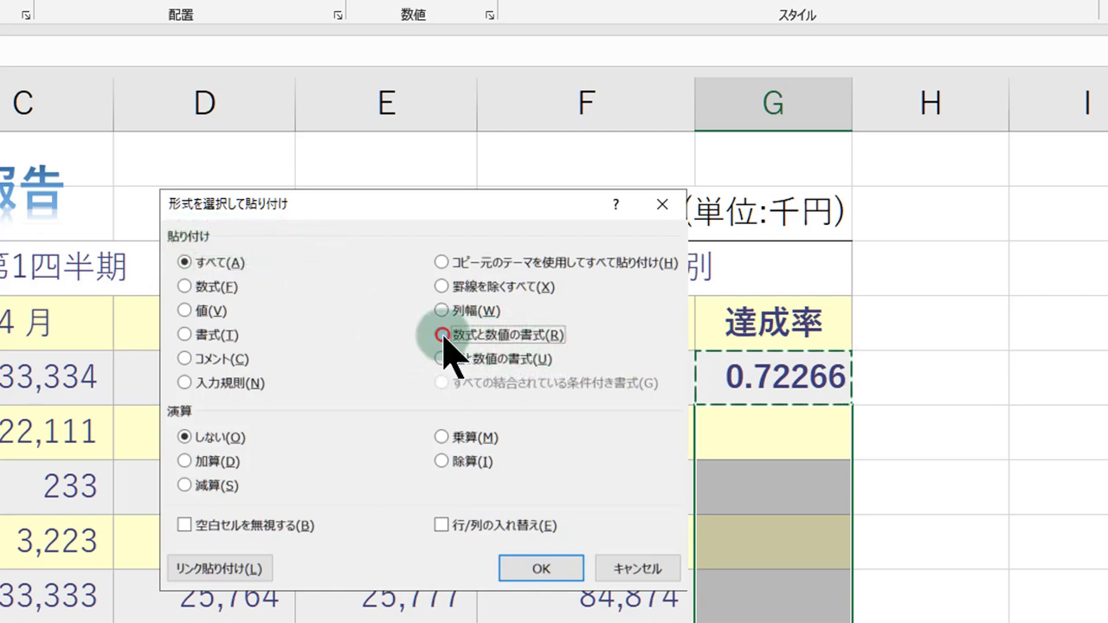
{"action": "left_click", "coordinate": [519, 572]}
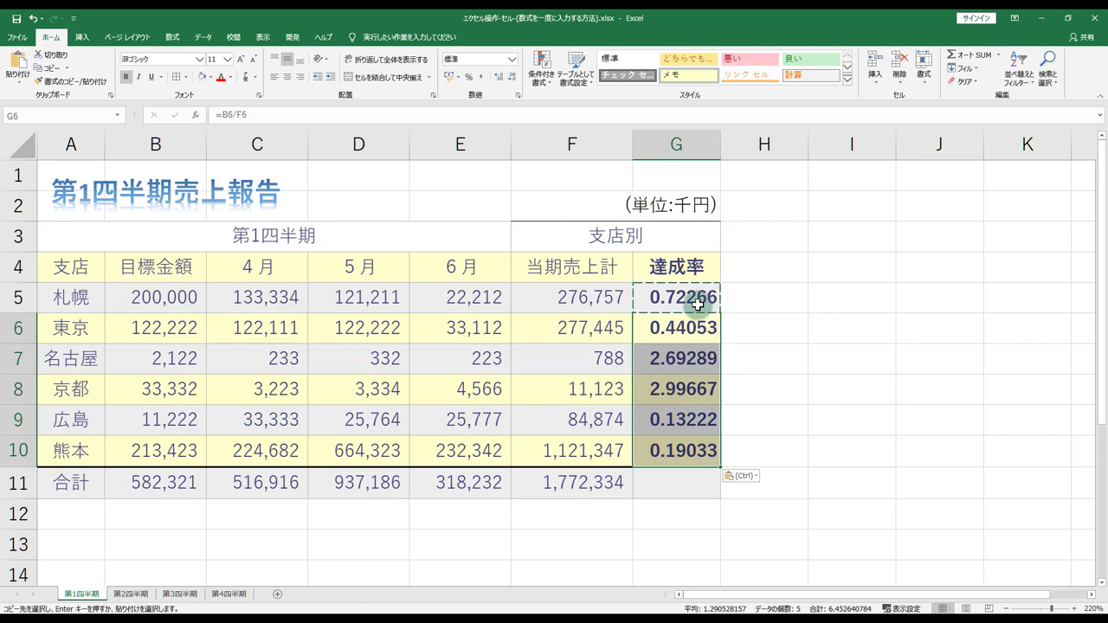
- Clear the 達成率 cells G5:G10 and enter the formula =B5/F5 in G5
{"action": "left_click_drag", "start_coordinate": [698, 305], "coordinate": [707, 457]}
{"action": "key", "text": "Delete"}
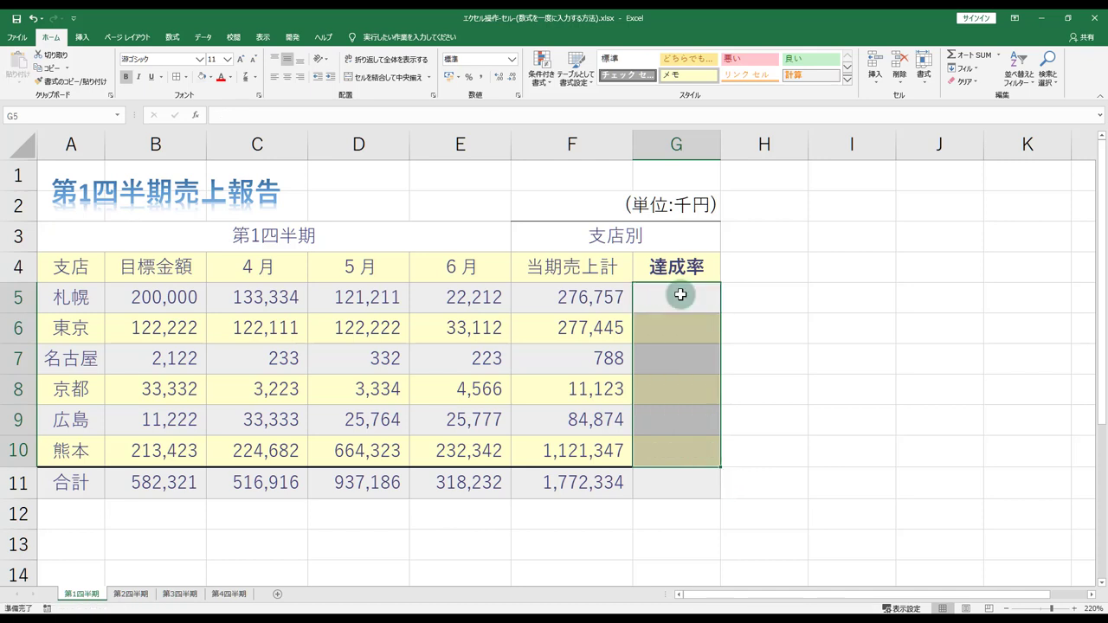
{"action": "left_click", "coordinate": [680, 295]}
{"action": "type", "text": "="}
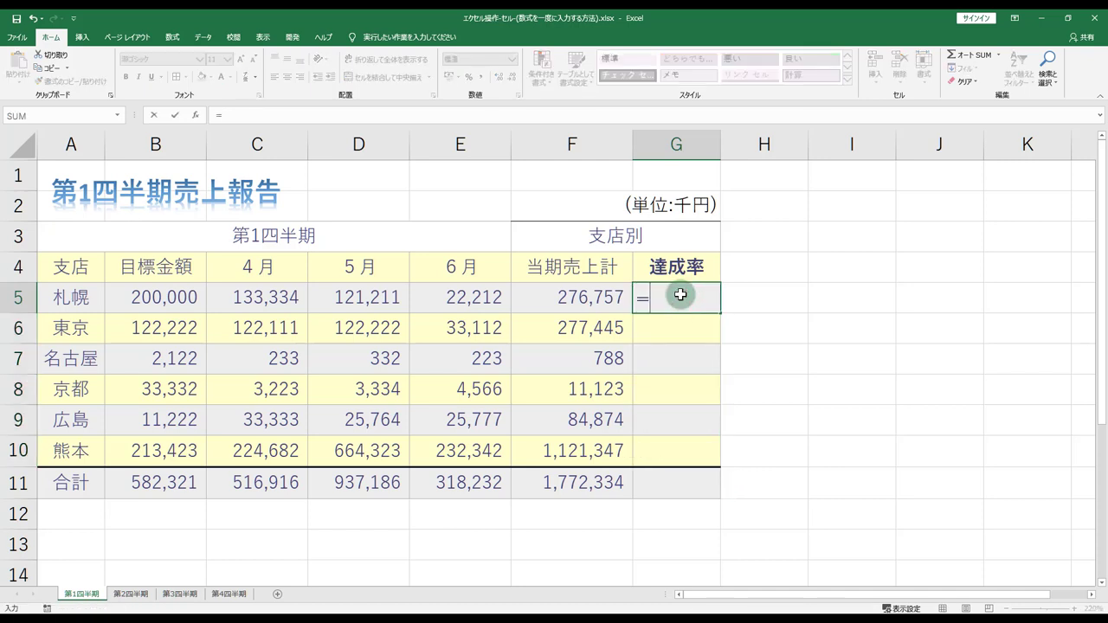
{"action": "left_click", "coordinate": [170, 295]}
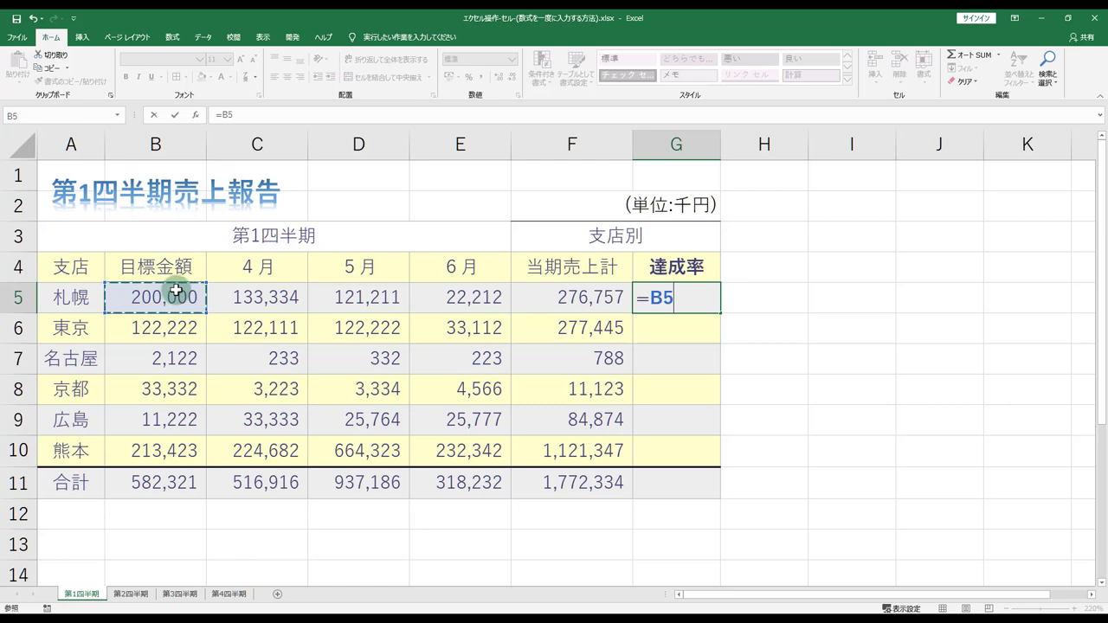
{"action": "type", "text": "/"}
{"action": "left_click", "coordinate": [603, 303]}
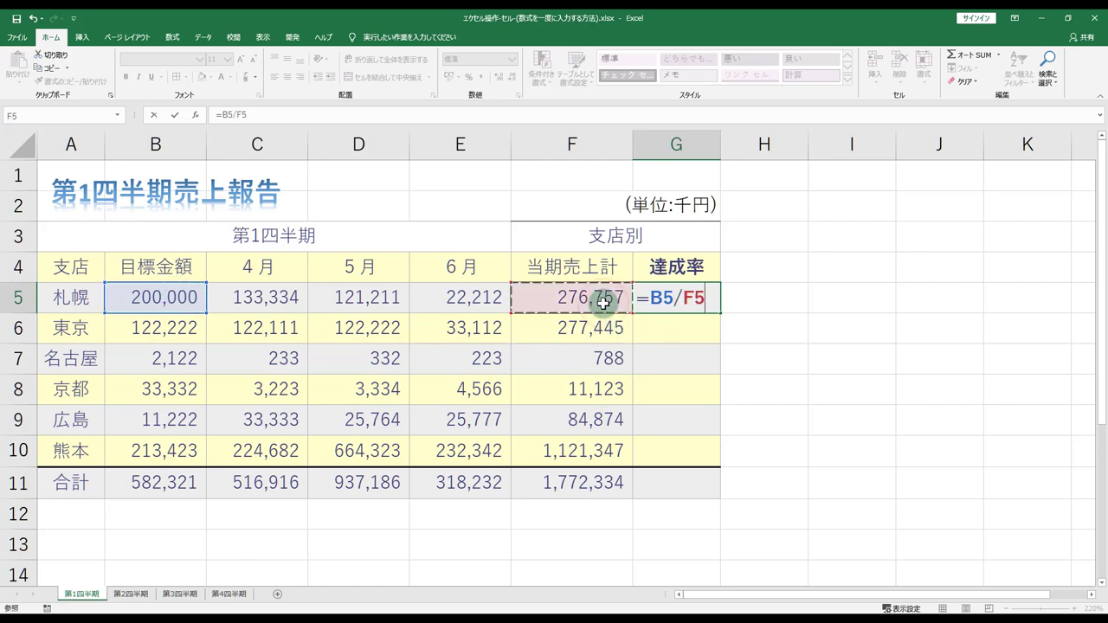
{"action": "key", "text": "Return"}
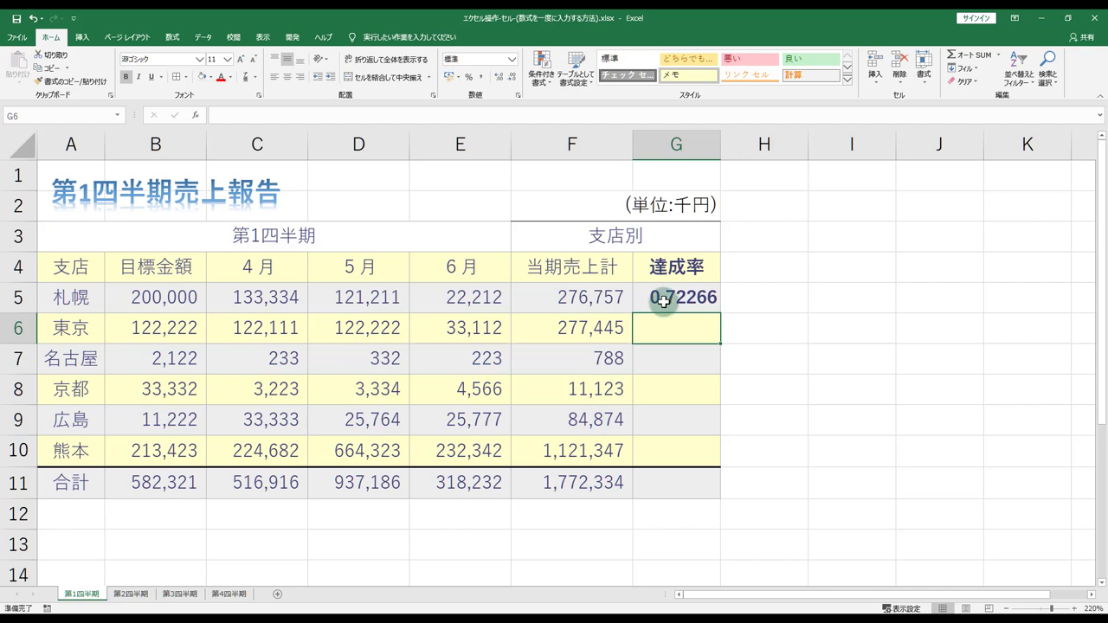
- Auto-fill the formula from G5 down to G10 with the fill handle
{"action": "left_click", "coordinate": [662, 301]}
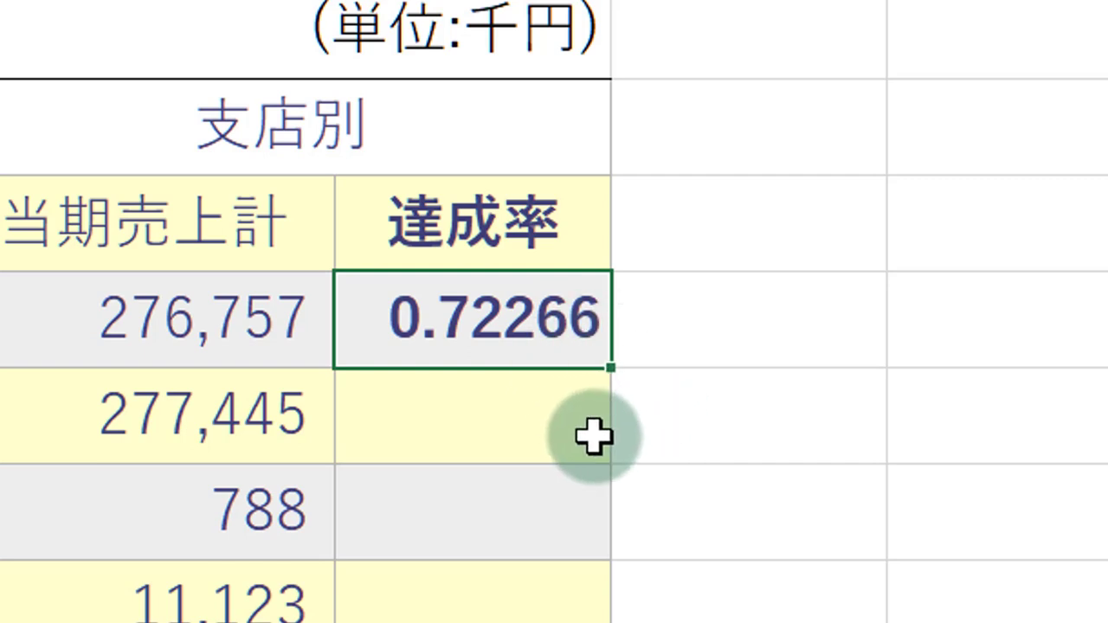
{"action": "double_click", "coordinate": [616, 372]}
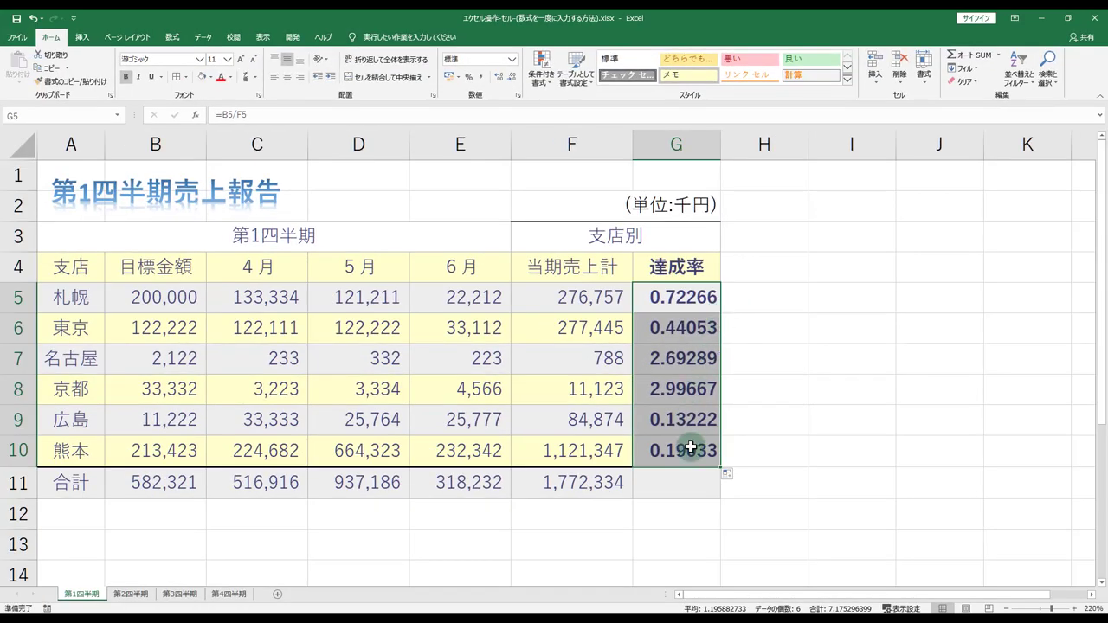
{"action": "left_click", "coordinate": [738, 294]}
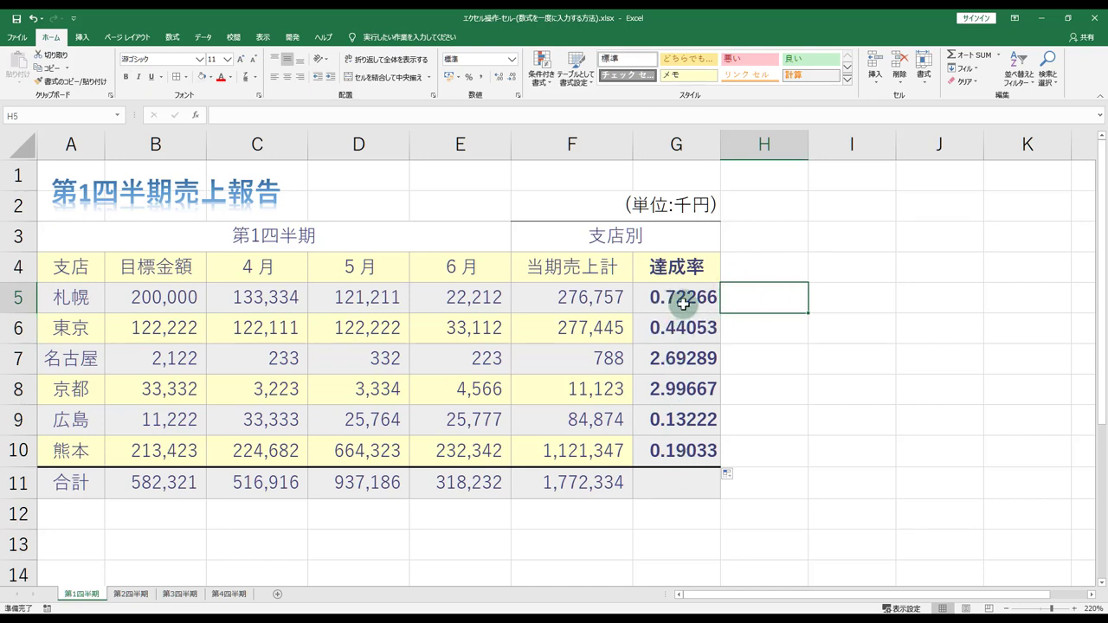
- Clear all the formulas in the 達成率 cells G5:G10
{"action": "left_click_drag", "start_coordinate": [684, 329], "coordinate": [684, 450]}
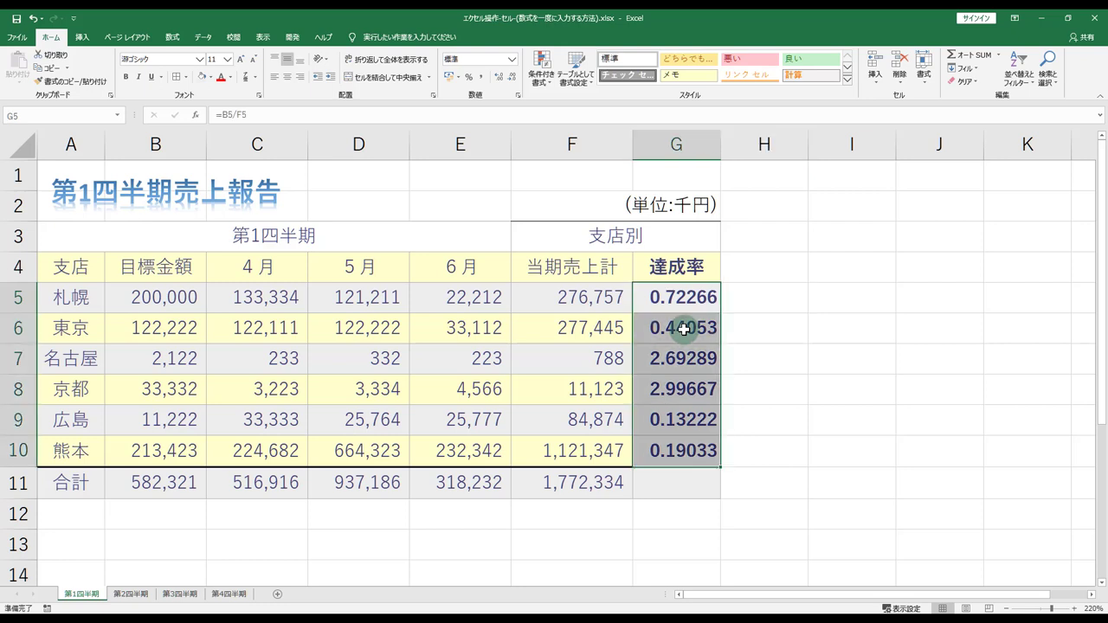
{"action": "key", "text": "Delete"}
{"action": "key", "text": "Up"}
{"action": "key", "text": "Delete"}
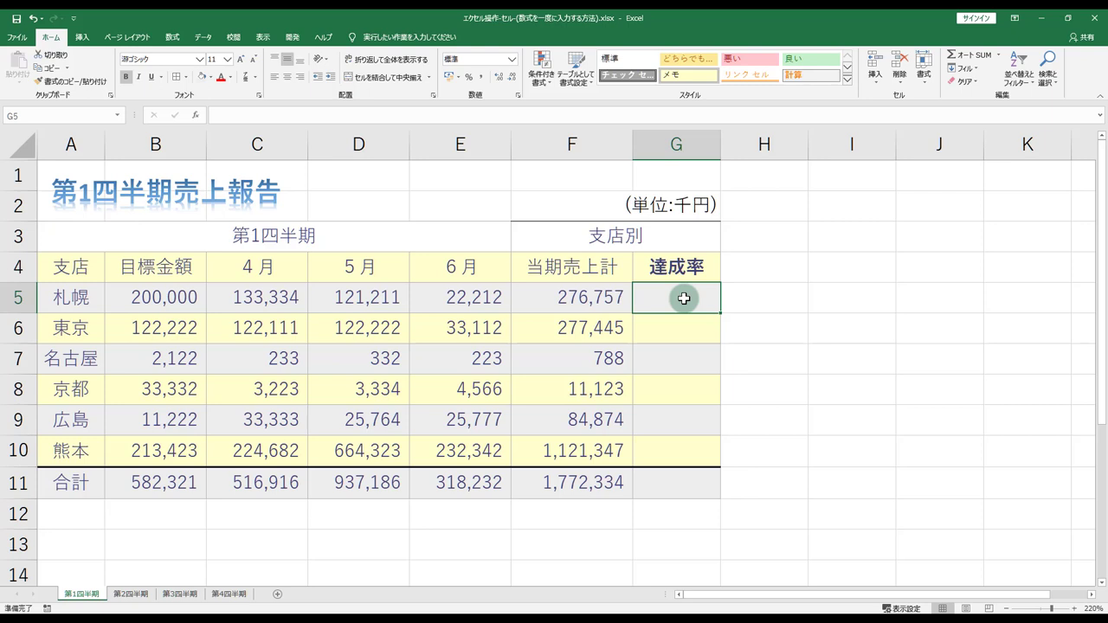
{"action": "left_click", "coordinate": [684, 329]}
{"action": "left_click", "coordinate": [684, 359]}
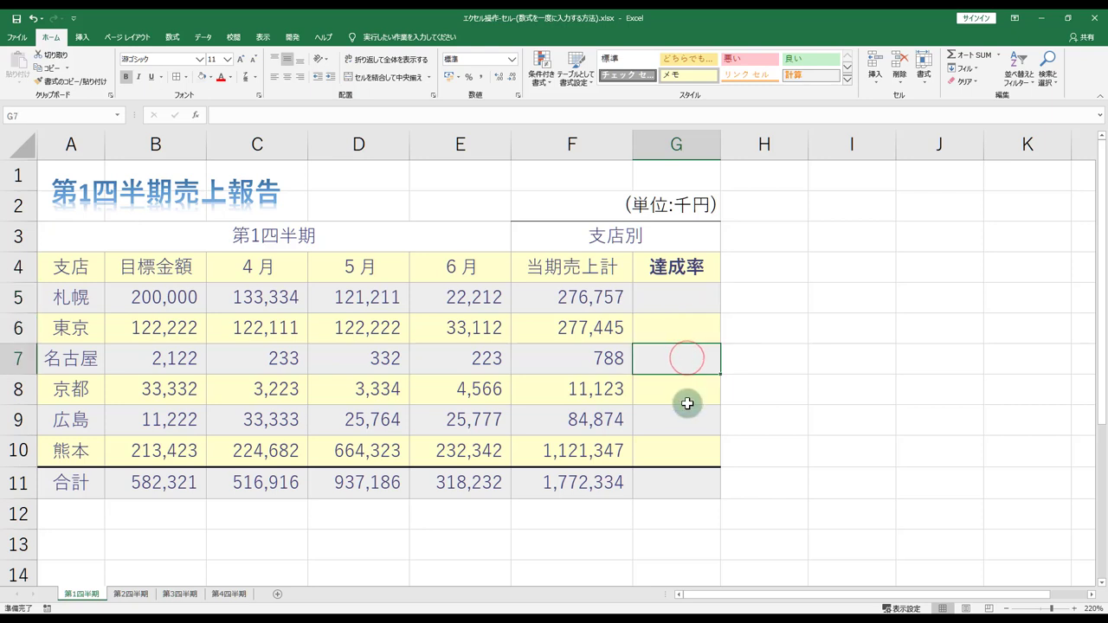
{"action": "left_click", "coordinate": [687, 400]}
{"action": "left_click", "coordinate": [688, 424]}
{"action": "left_click", "coordinate": [693, 450]}
{"action": "left_click", "coordinate": [675, 296]}
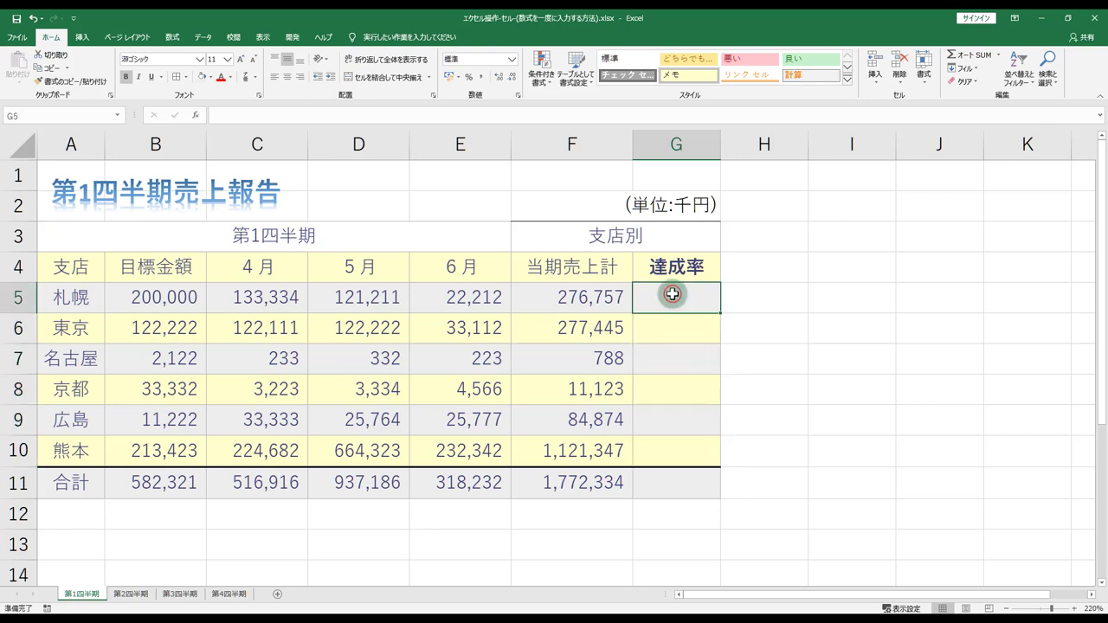
- Fill the range G5:G10 with the formula =B5/F5 in a single simultaneous entry
{"action": "left_click_drag", "start_coordinate": [672, 294], "coordinate": [679, 449]}
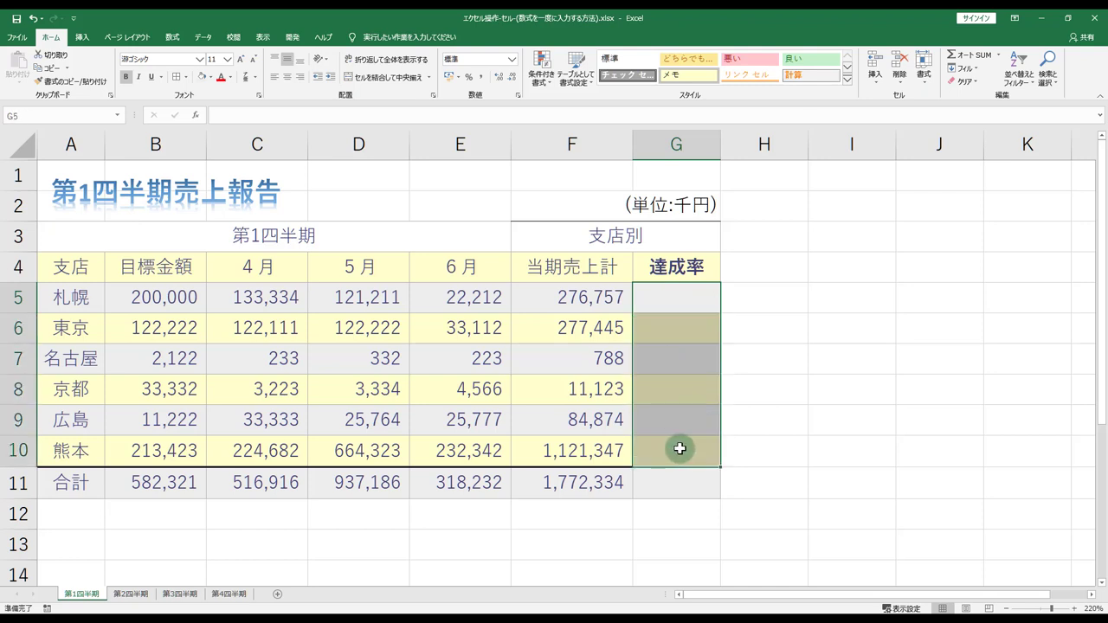
{"action": "type", "text": "="}
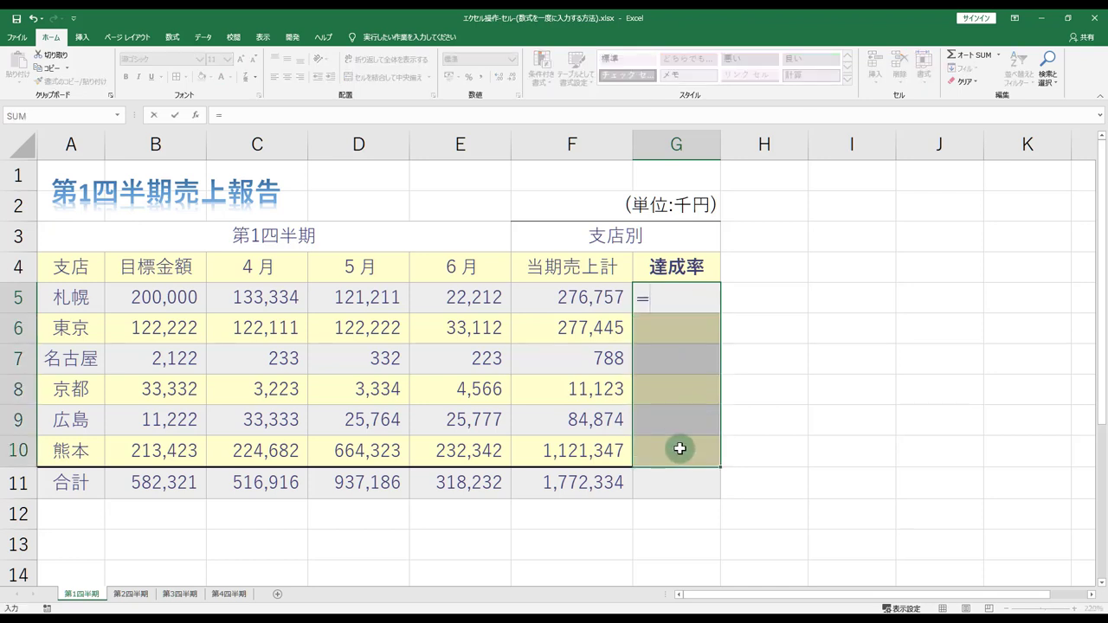
{"action": "left_click", "coordinate": [153, 299]}
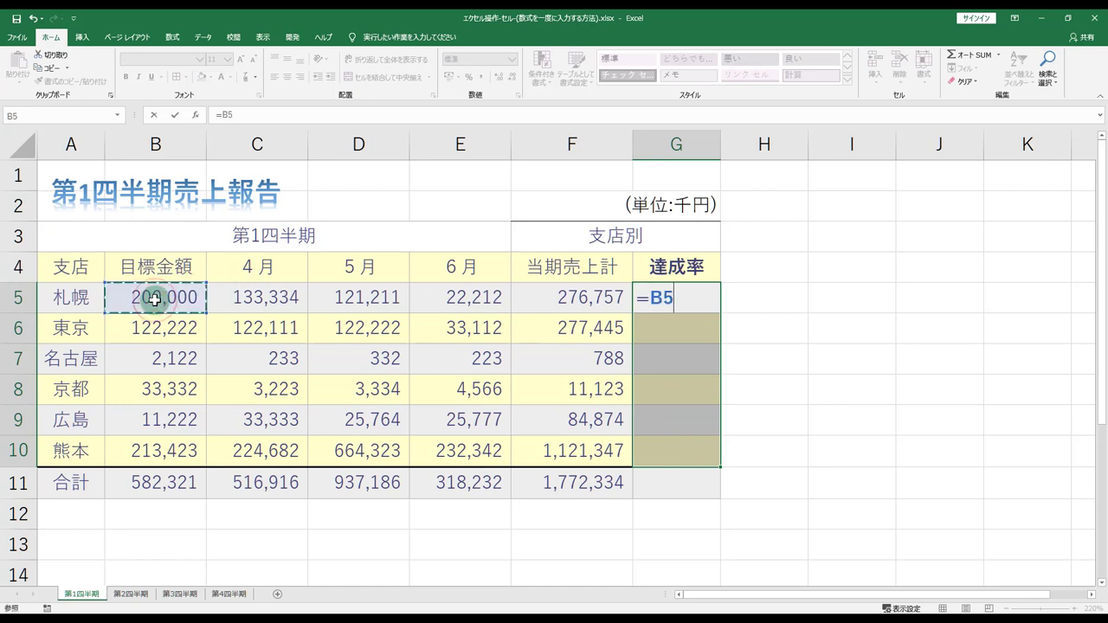
{"action": "type", "text": "/"}
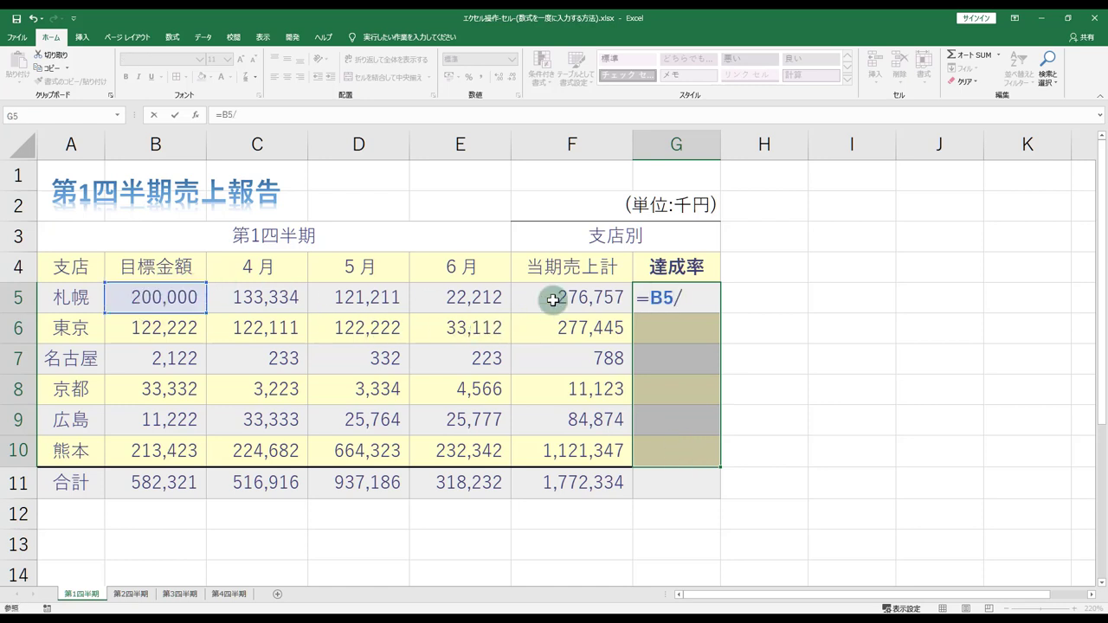
{"action": "left_click", "coordinate": [553, 300]}
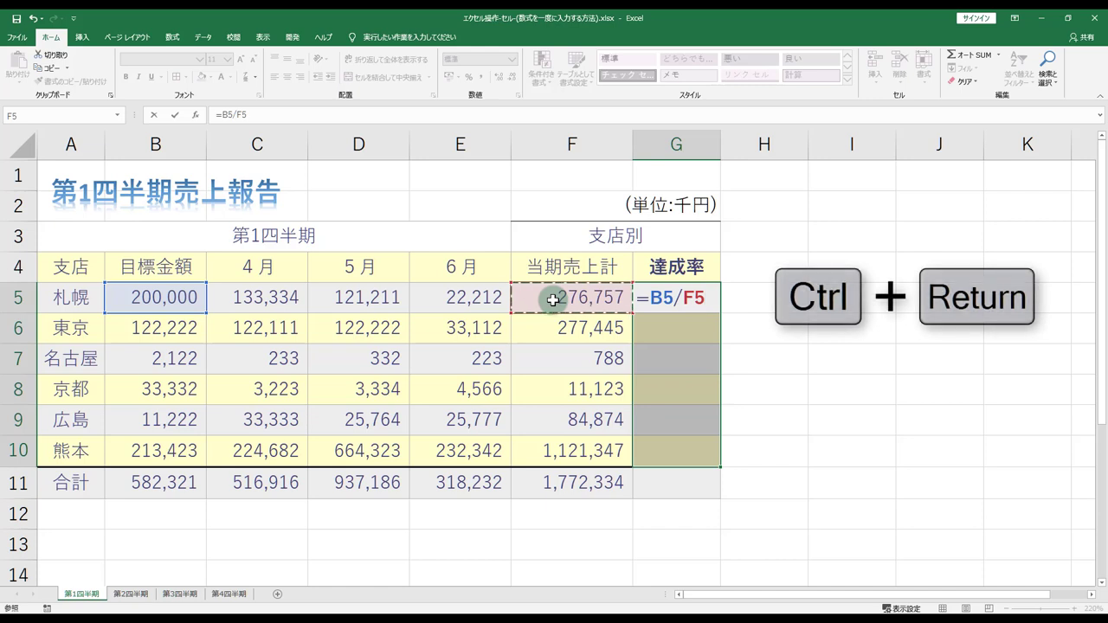
{"action": "key", "text": "ctrl+Return"}
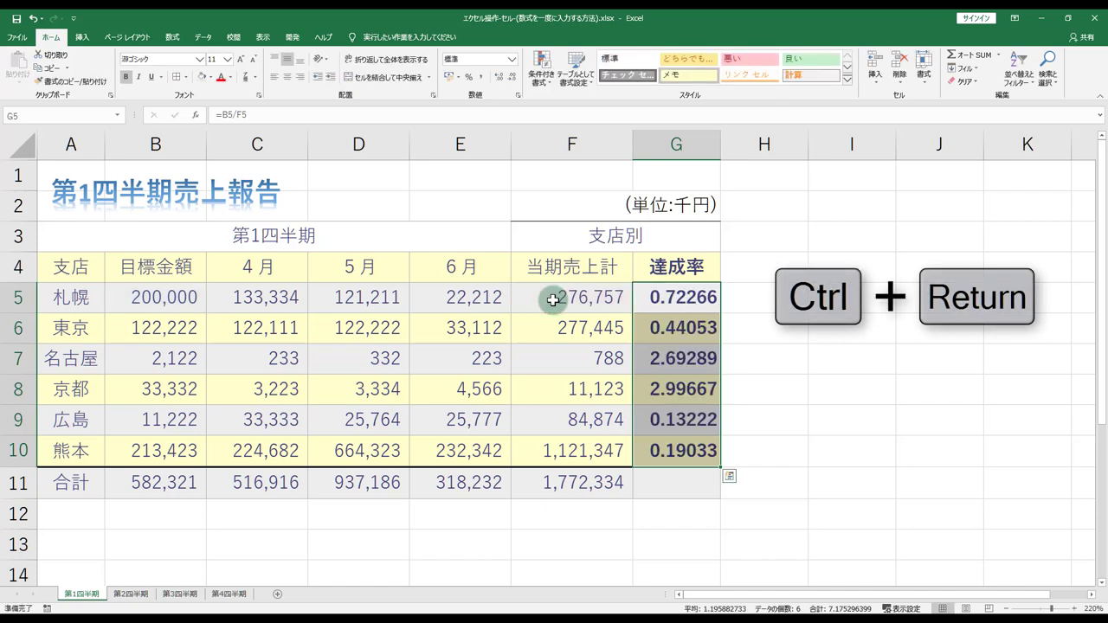
- Check the formula in each 達成率 cell from G6 to G10 and in G5
{"action": "left_click", "coordinate": [652, 329]}
{"action": "left_click", "coordinate": [665, 367]}
{"action": "left_click", "coordinate": [663, 385]}
{"action": "left_click", "coordinate": [663, 421]}
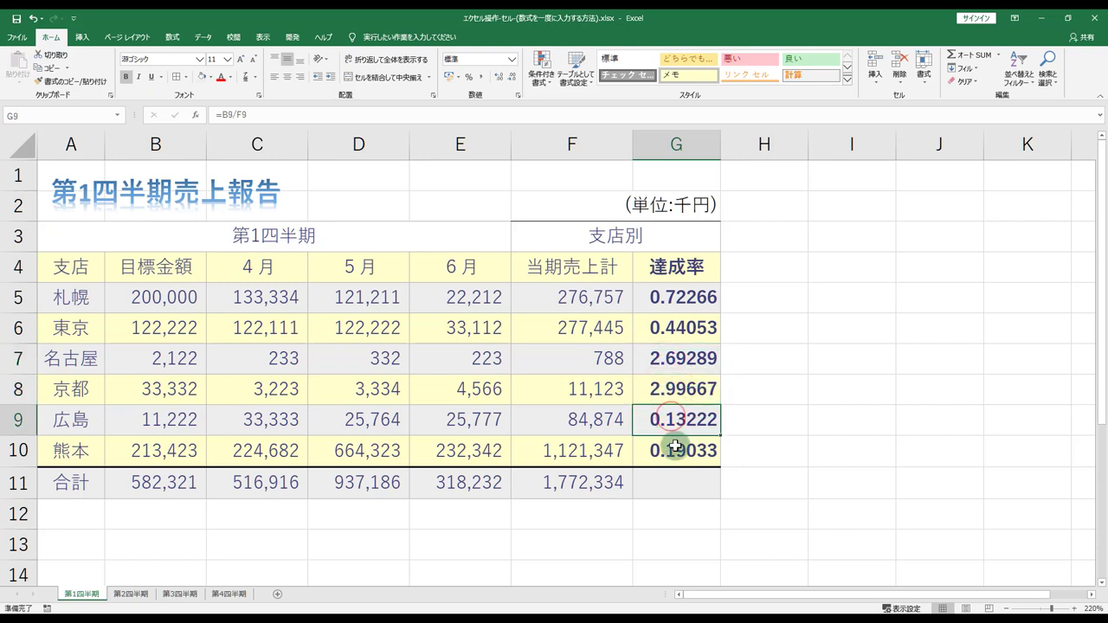
{"action": "left_click", "coordinate": [671, 450]}
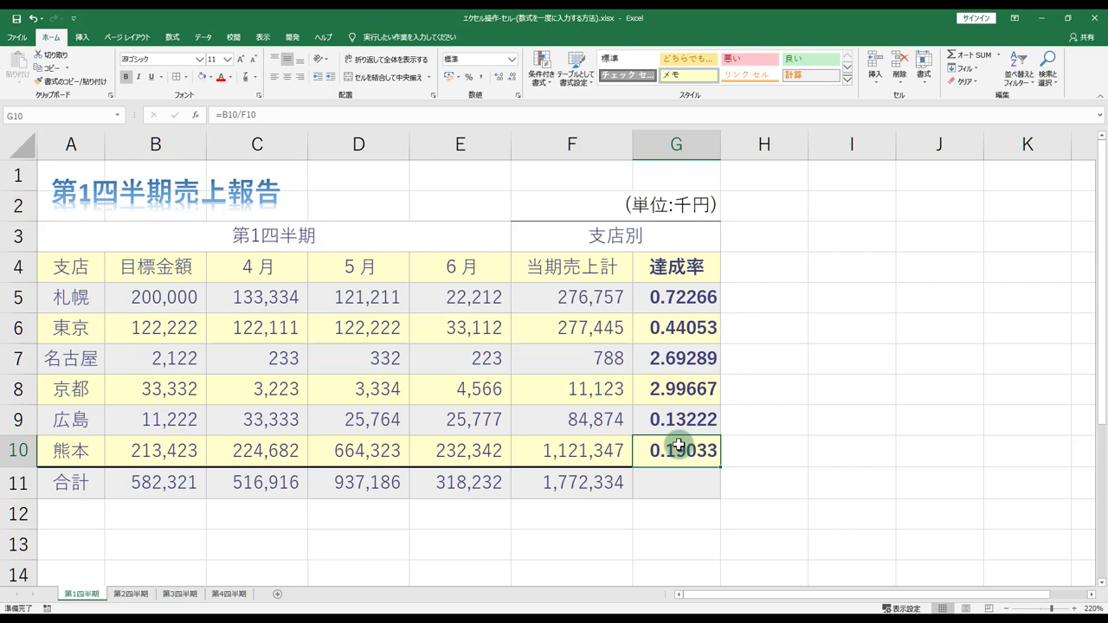
{"action": "left_click", "coordinate": [688, 304]}
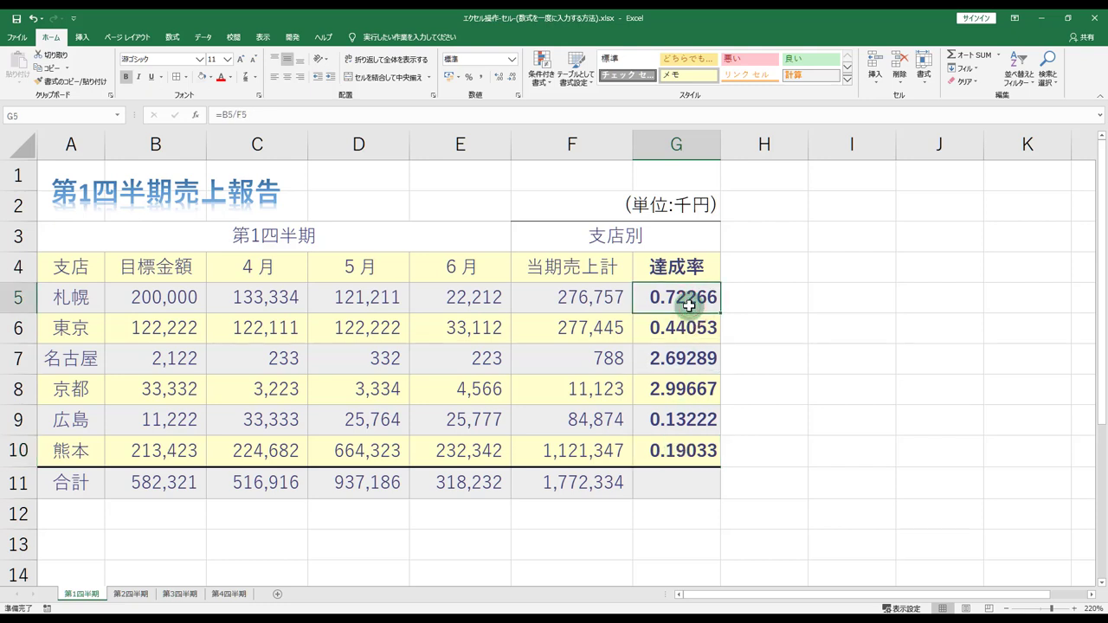